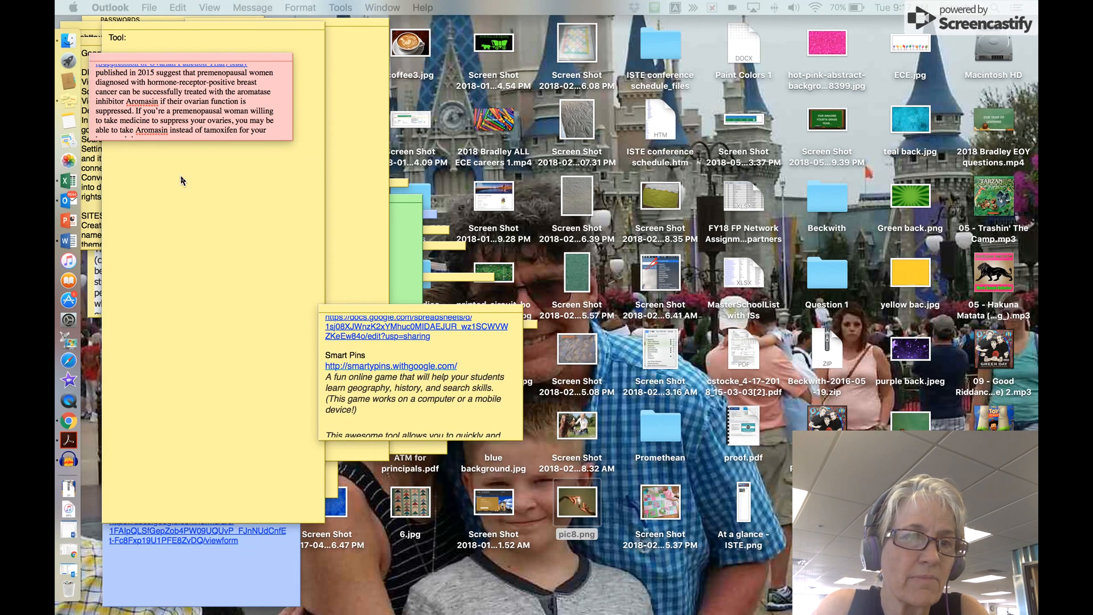
# Launch iMovie from its Dock icon.
pyautogui.click(68, 383)
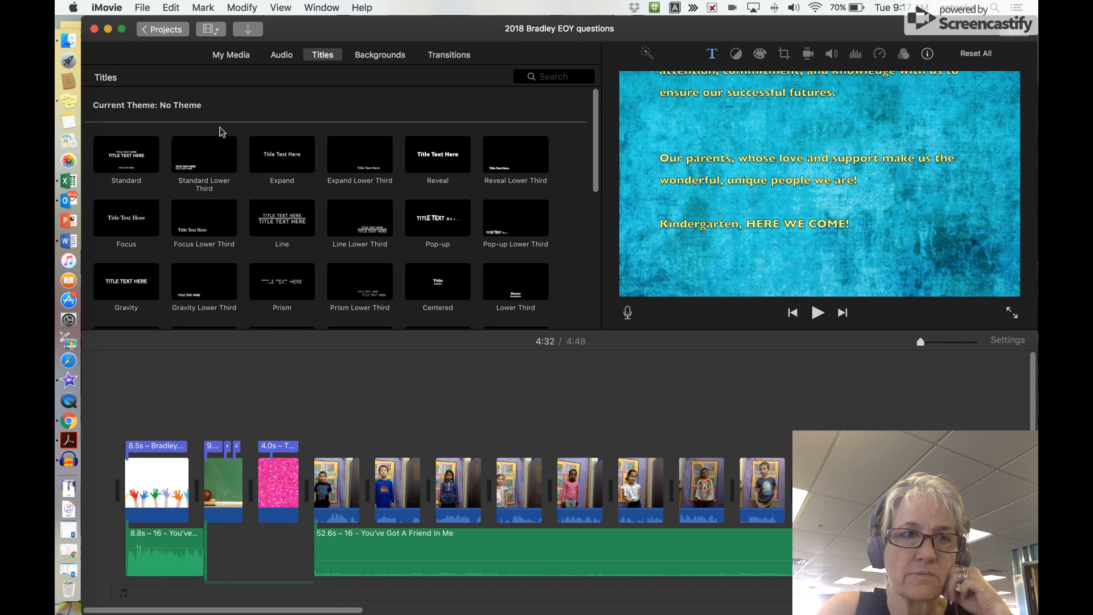
# From the Projects list, create a new empty Movie project, My Movie 1.
pyautogui.click(164, 31)
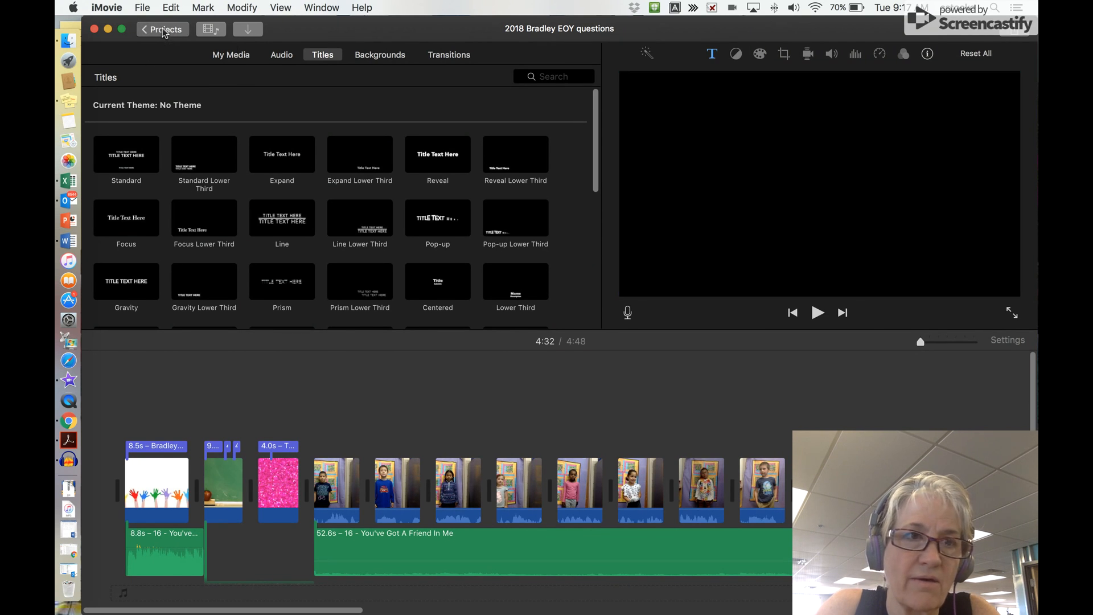
pyautogui.click(189, 202)
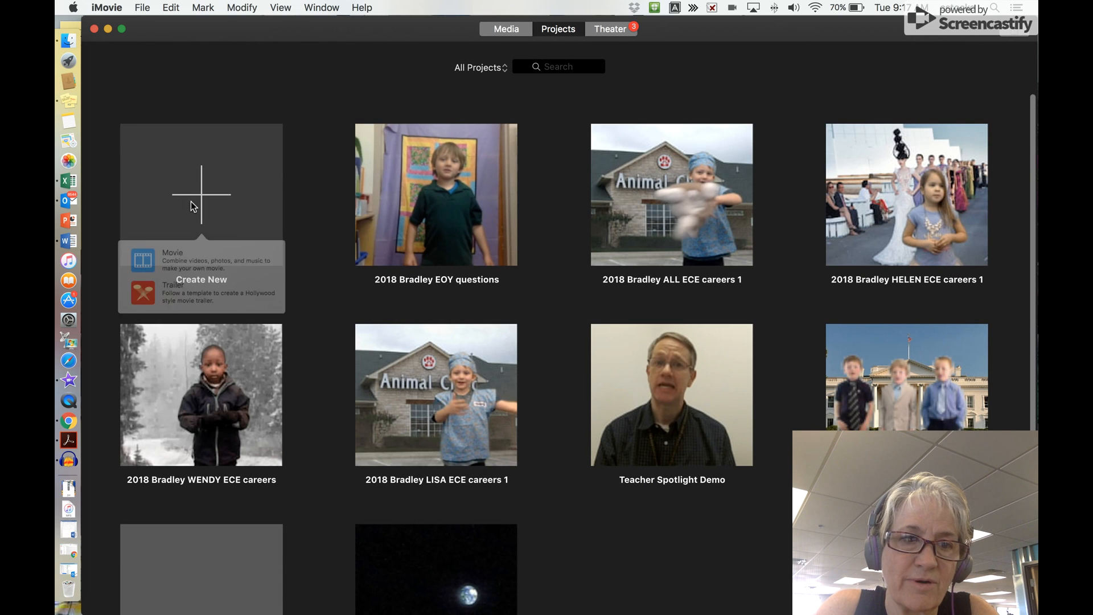
pyautogui.click(177, 278)
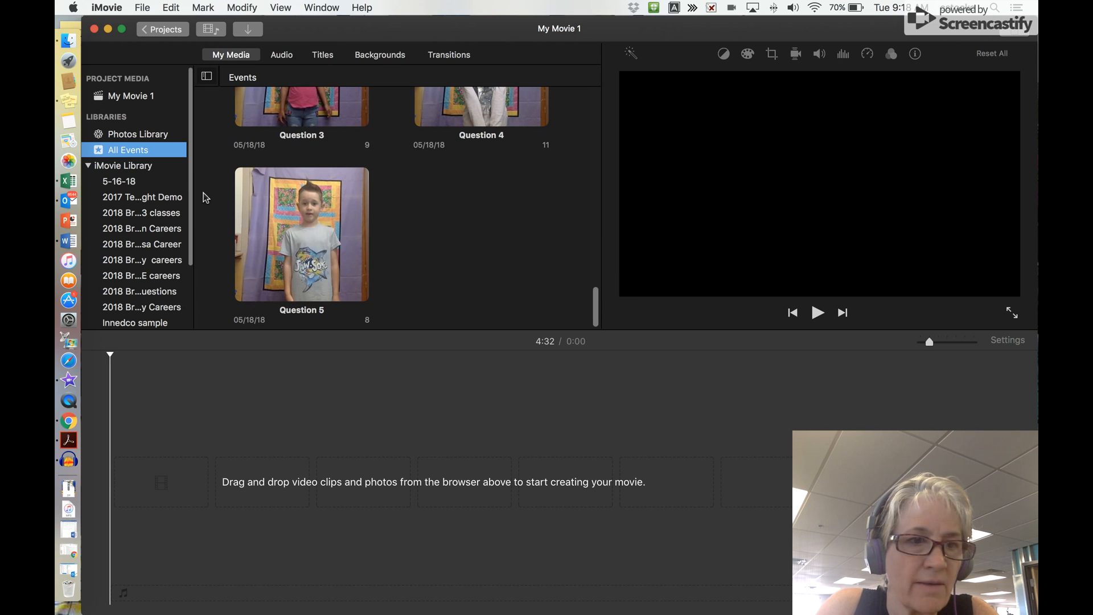
# Append the handprints, crayons and ABC blocks photos from the careers event to the timeline.
pyautogui.click(164, 308)
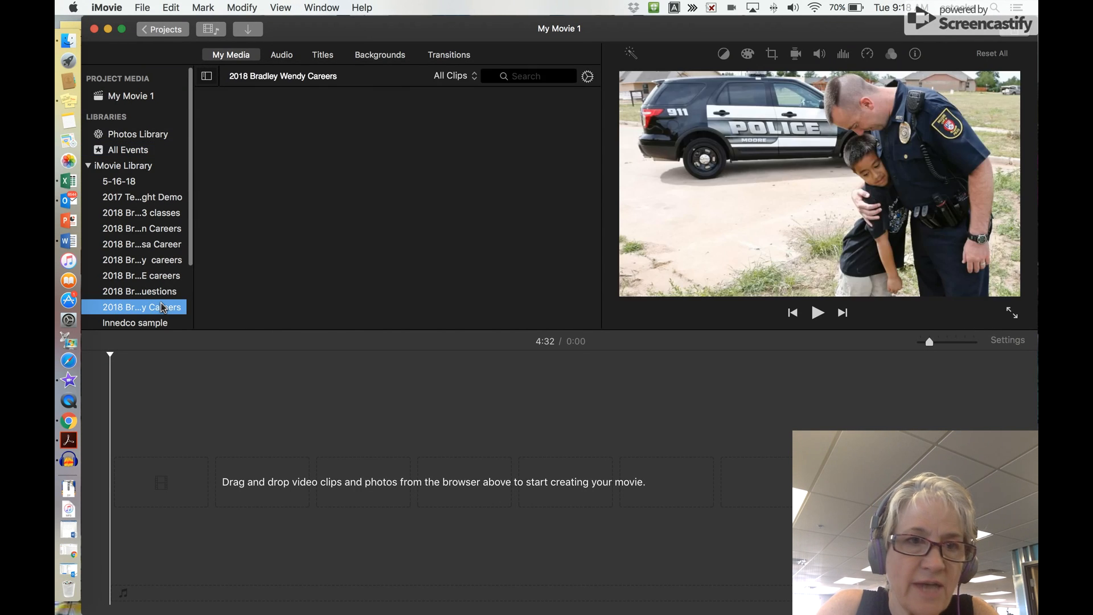
pyautogui.click(243, 153)
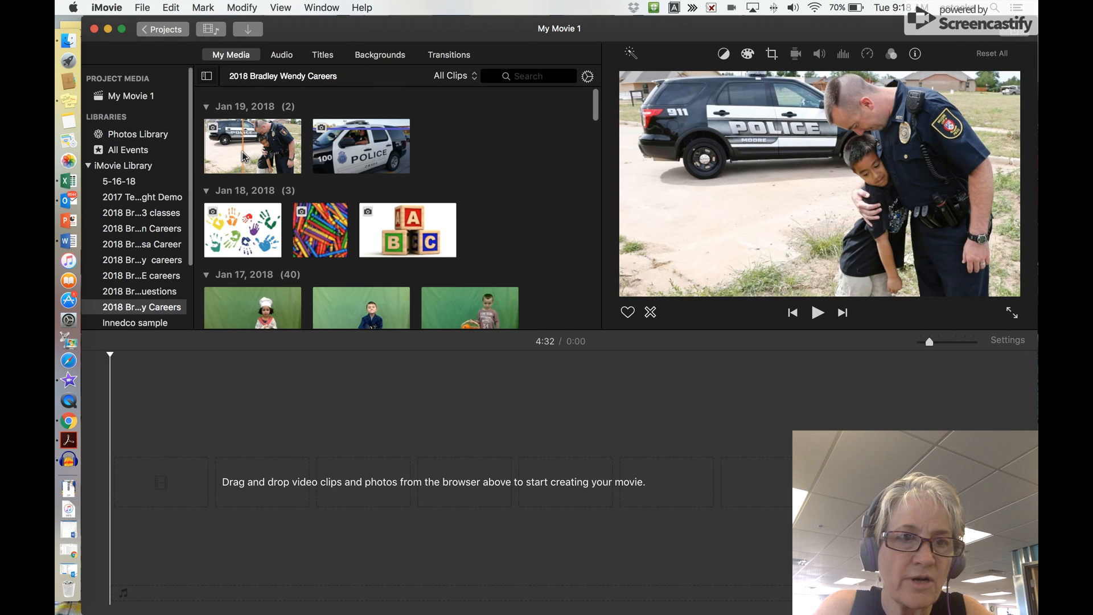
pyautogui.click(230, 231)
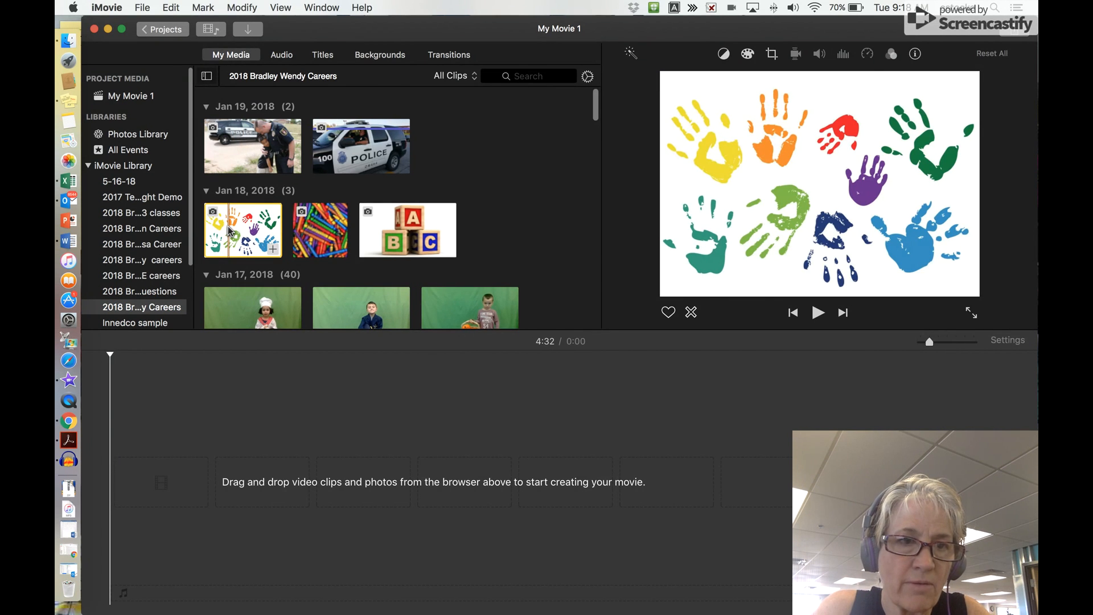
pyautogui.click(274, 249)
pyautogui.click(333, 253)
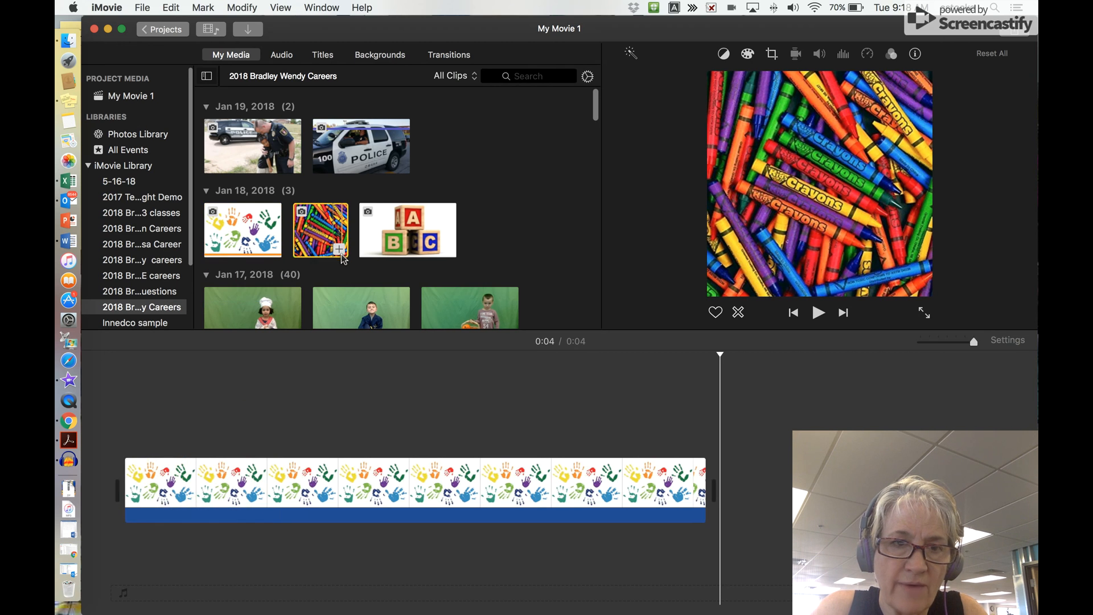
pyautogui.click(381, 254)
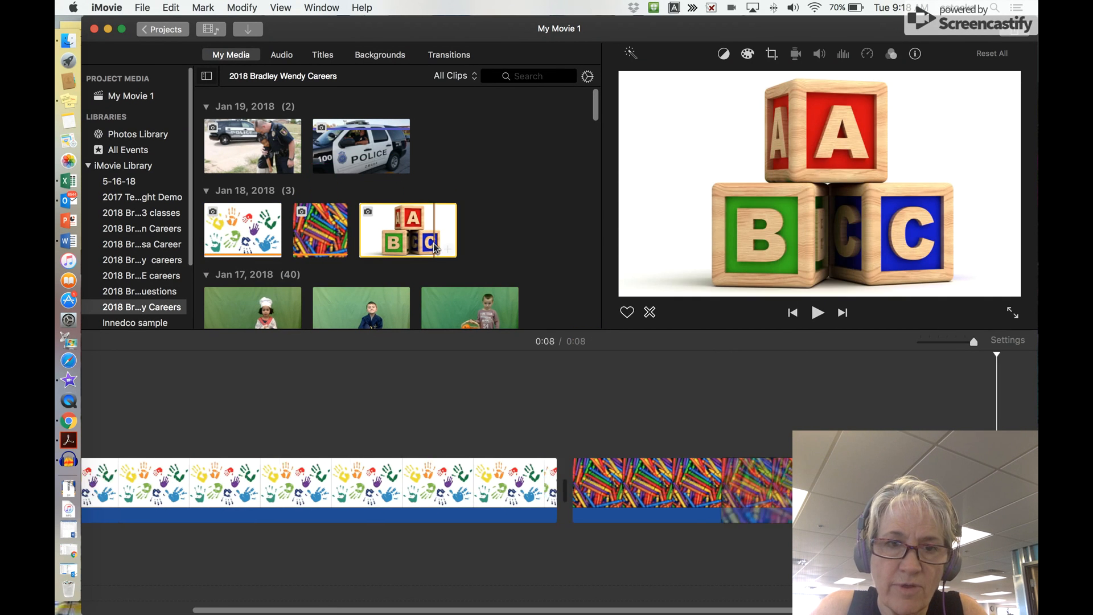
pyautogui.click(449, 251)
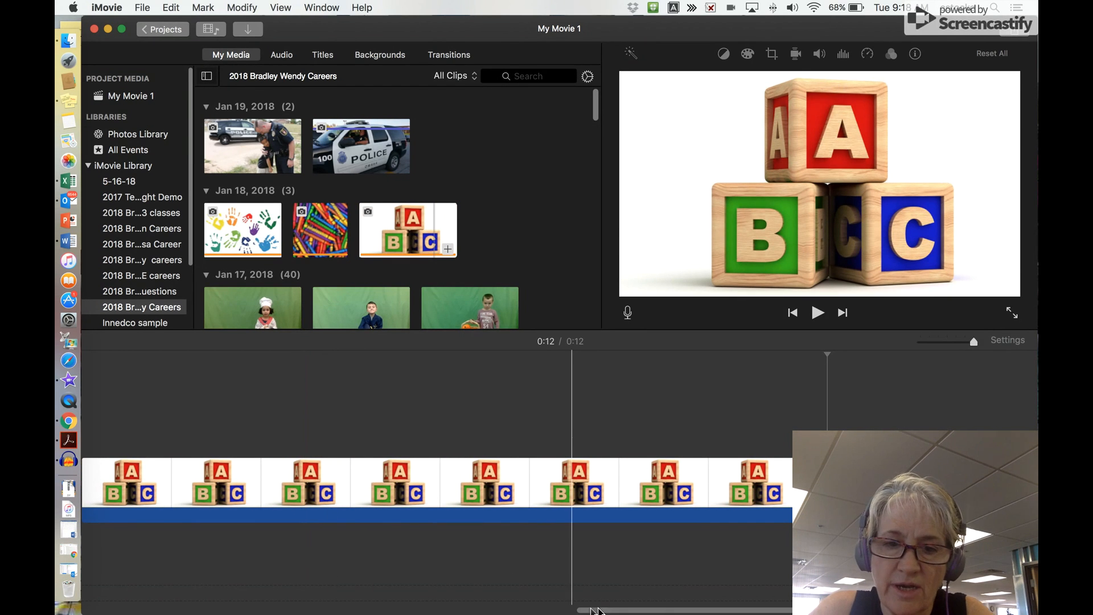
pyautogui.moveTo(613, 611); pyautogui.dragTo(90, 569)
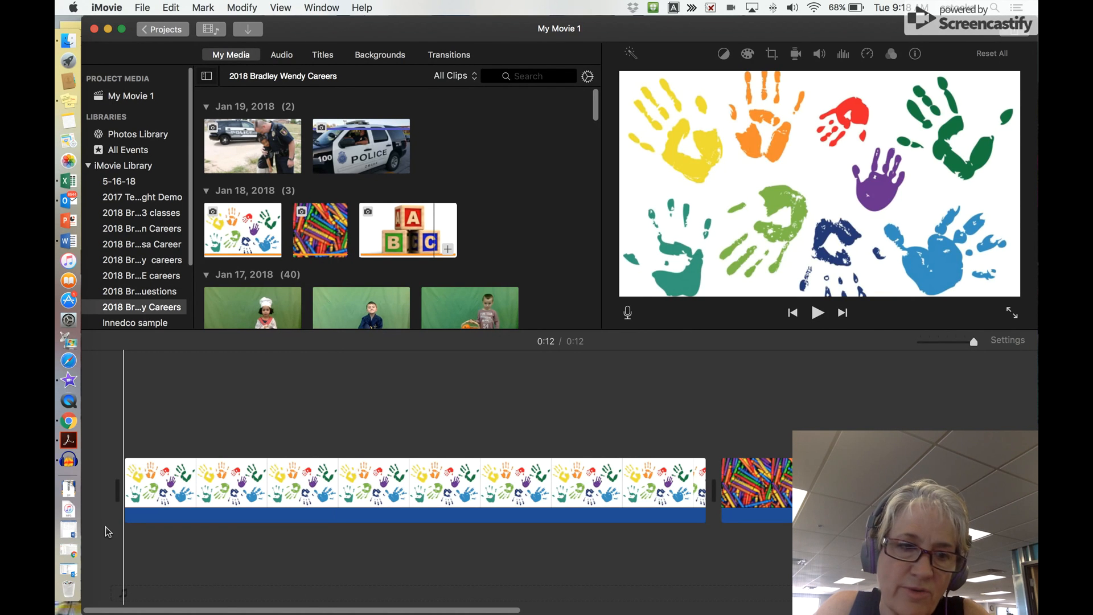
pyautogui.click(123, 520)
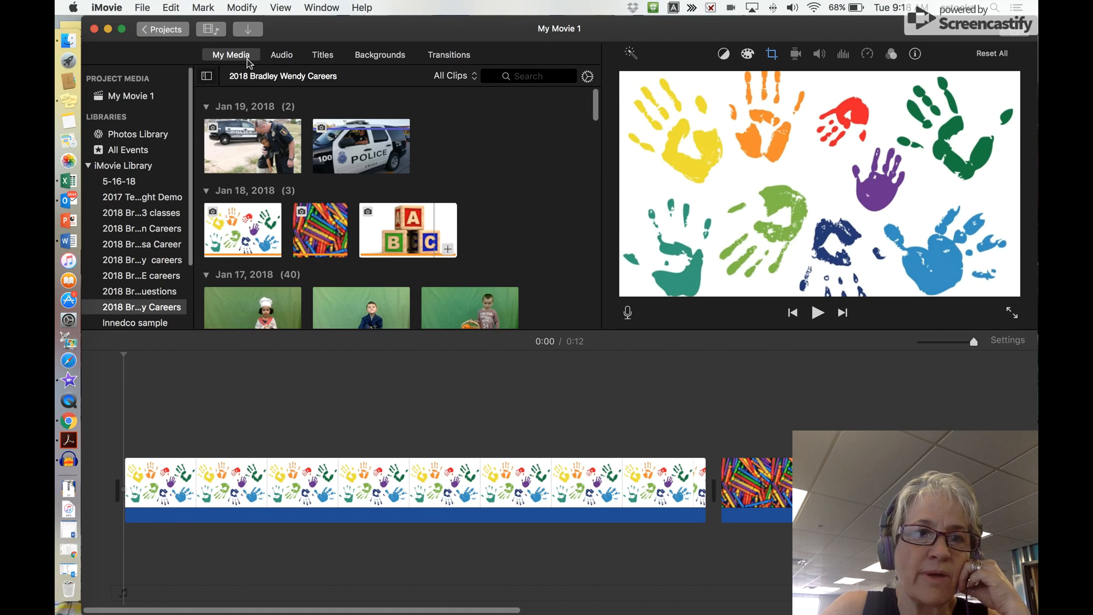
pyautogui.click(283, 54)
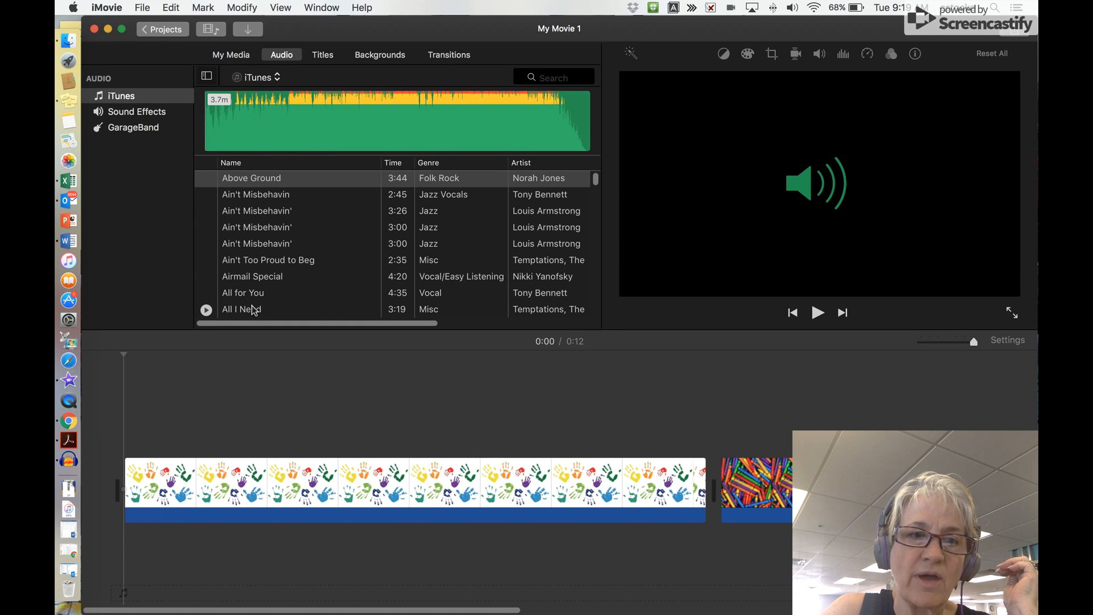
pyautogui.moveTo(593, 177)
pyautogui.mouseDown()
pyautogui.moveTo(594, 214)
pyautogui.moveTo(600, 162)
pyautogui.mouseUp()
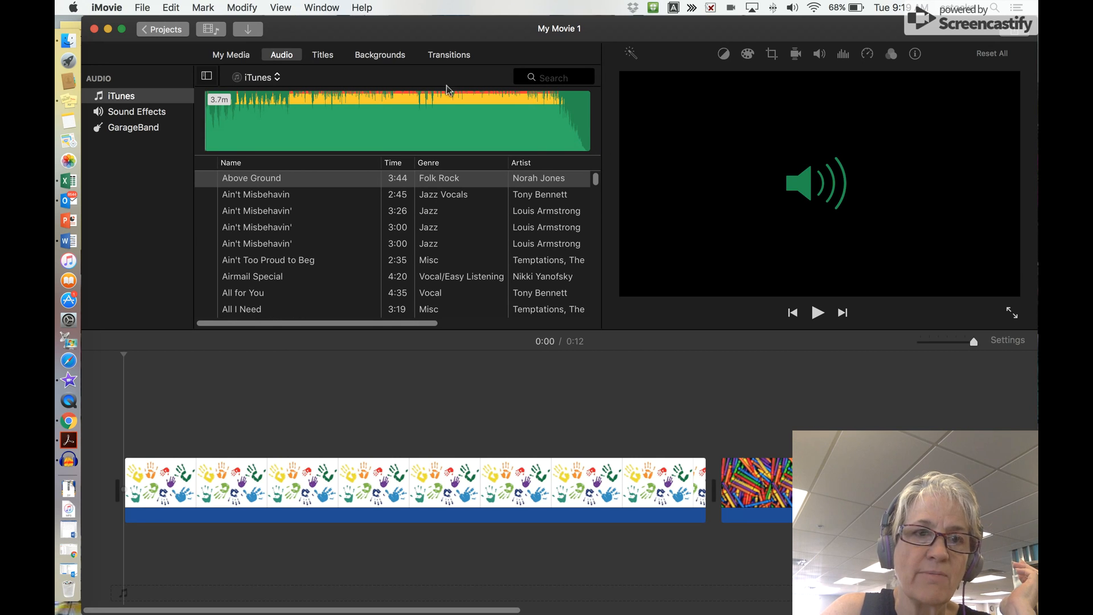
pyautogui.click(229, 58)
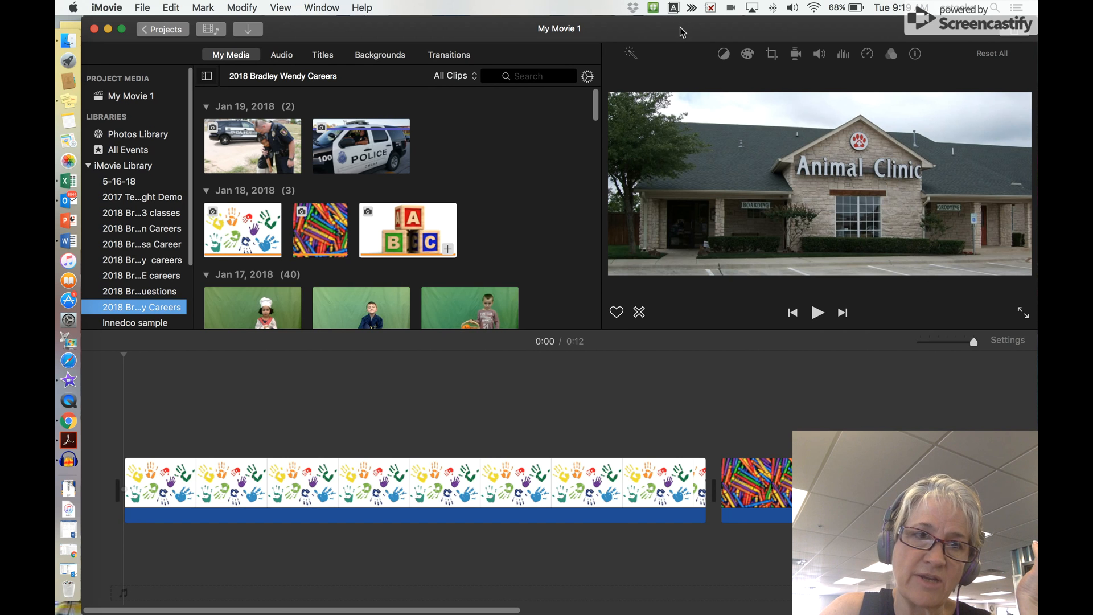
# Drag '05 - Trashin' The Camp.mp3' from the desktop under the photos as background music.
pyautogui.moveTo(684, 33); pyautogui.dragTo(579, 5)
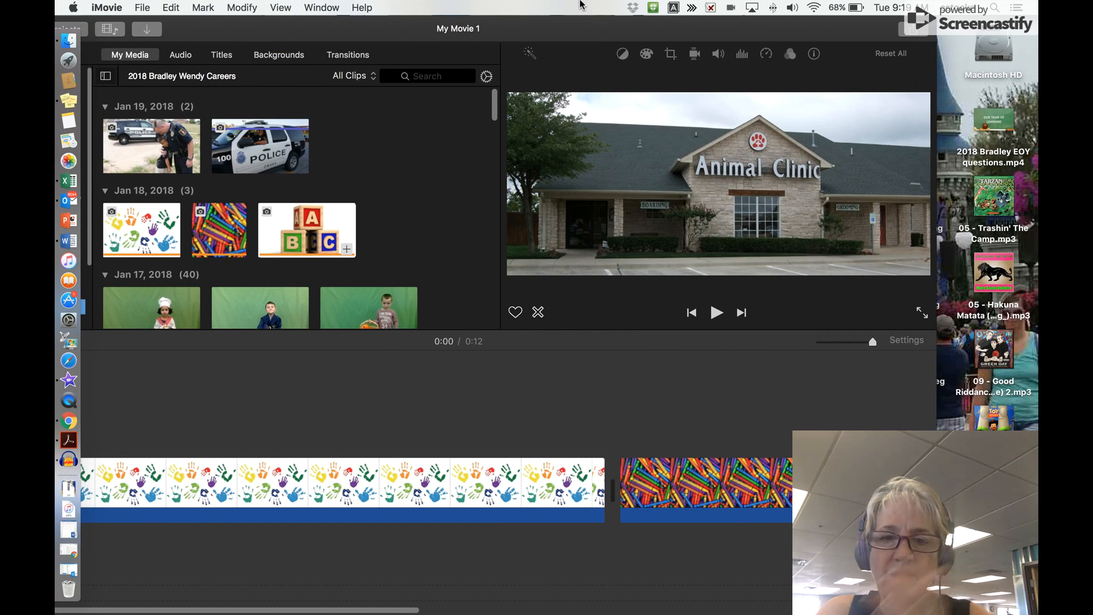
pyautogui.click(987, 209)
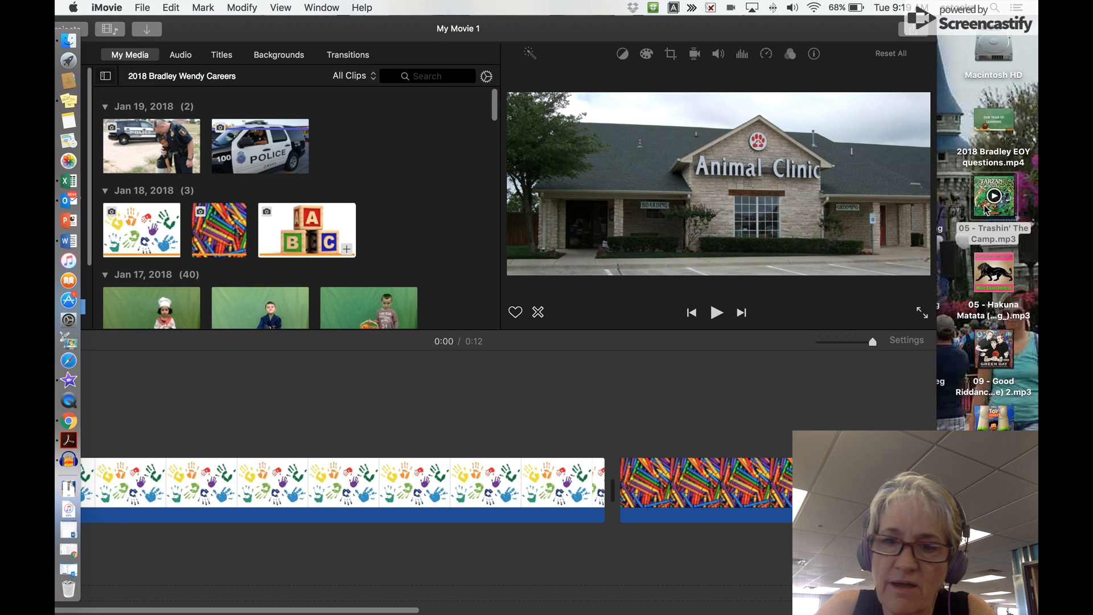
pyautogui.click(525, 530)
pyautogui.moveTo(980, 187); pyautogui.dragTo(298, 540)
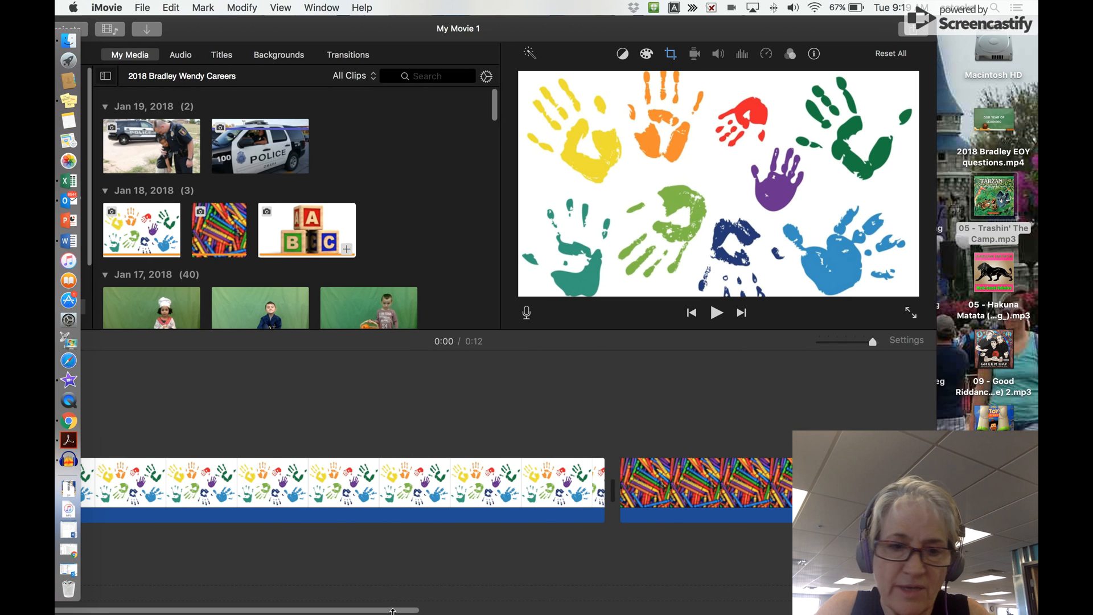
pyautogui.moveTo(399, 608); pyautogui.dragTo(56, 536)
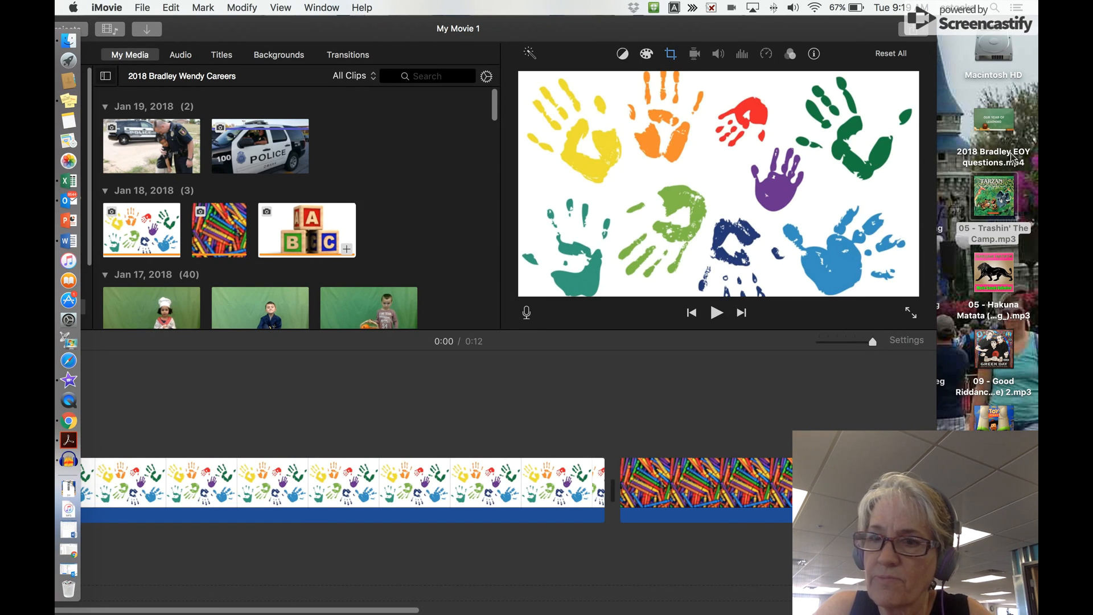
pyautogui.click(998, 193)
pyautogui.moveTo(1002, 194); pyautogui.dragTo(228, 536)
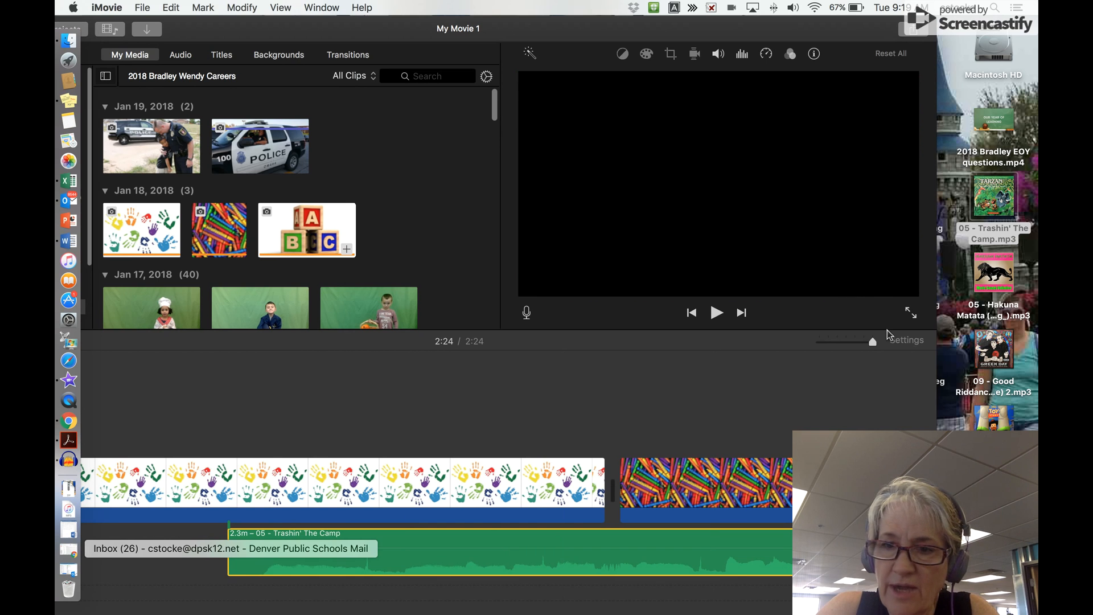
pyautogui.moveTo(875, 342); pyautogui.dragTo(811, 337)
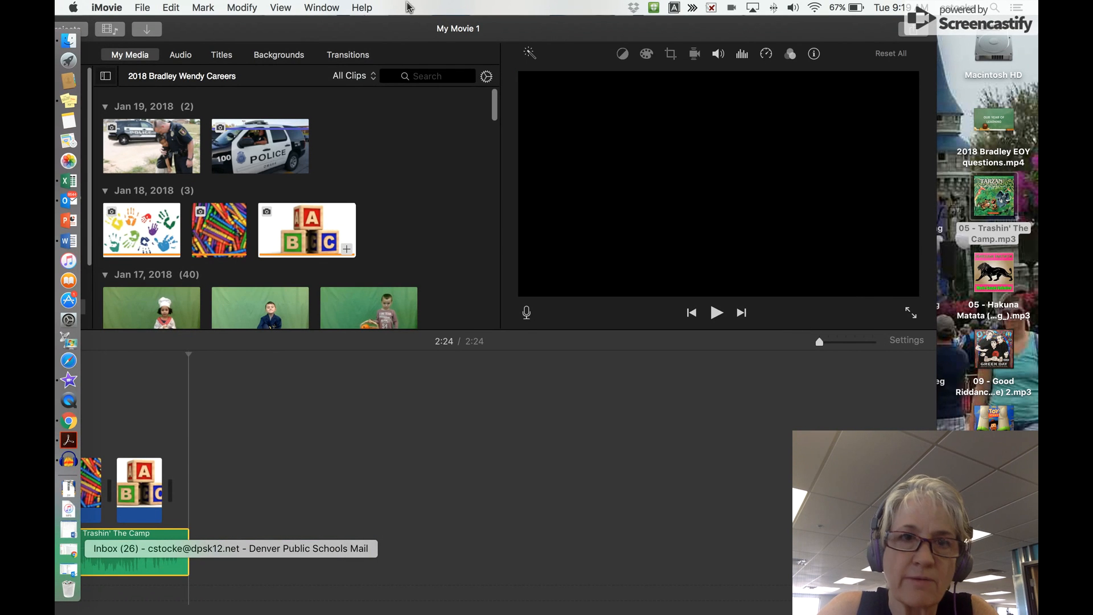
# Start the song with the first photo, set its volume to 57%, and lengthen the handprints clip.
pyautogui.moveTo(392, 36); pyautogui.dragTo(569, 36)
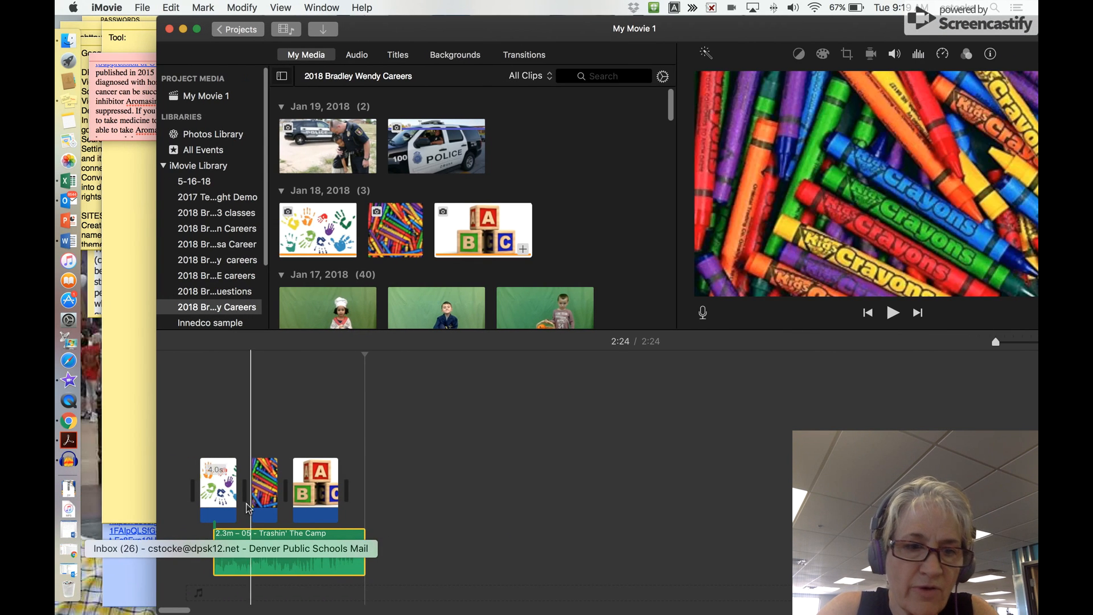
pyautogui.click(267, 561)
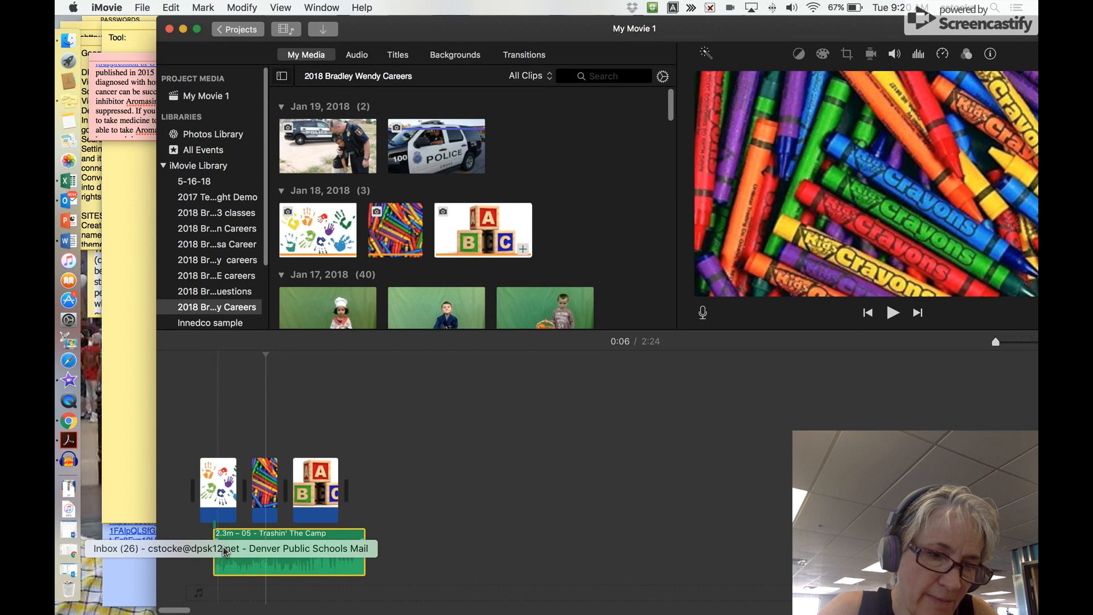
pyautogui.moveTo(239, 565); pyautogui.dragTo(227, 561)
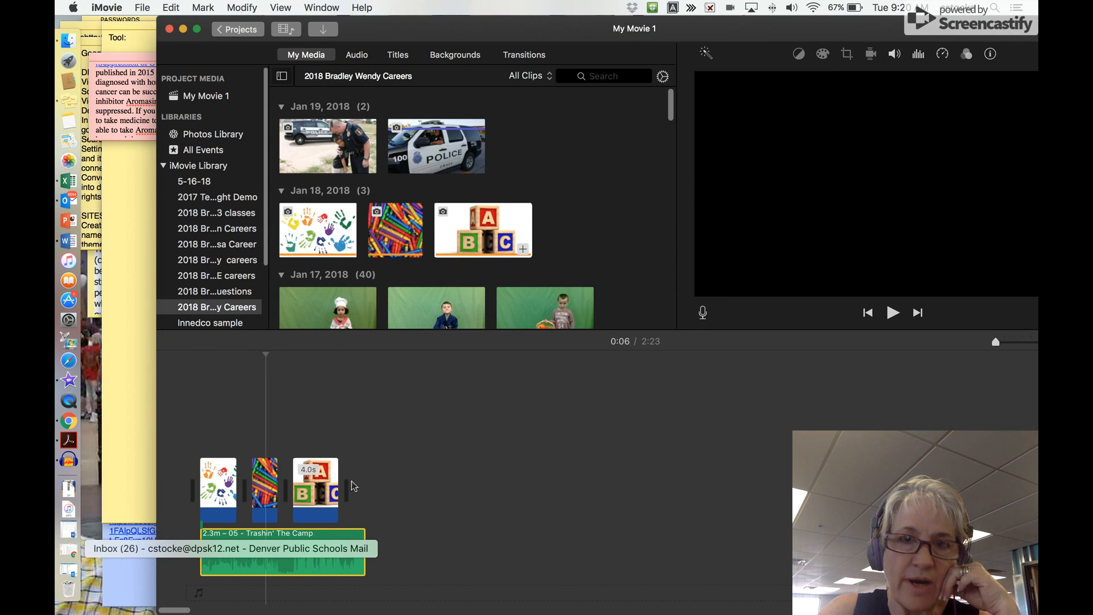
pyautogui.click(895, 54)
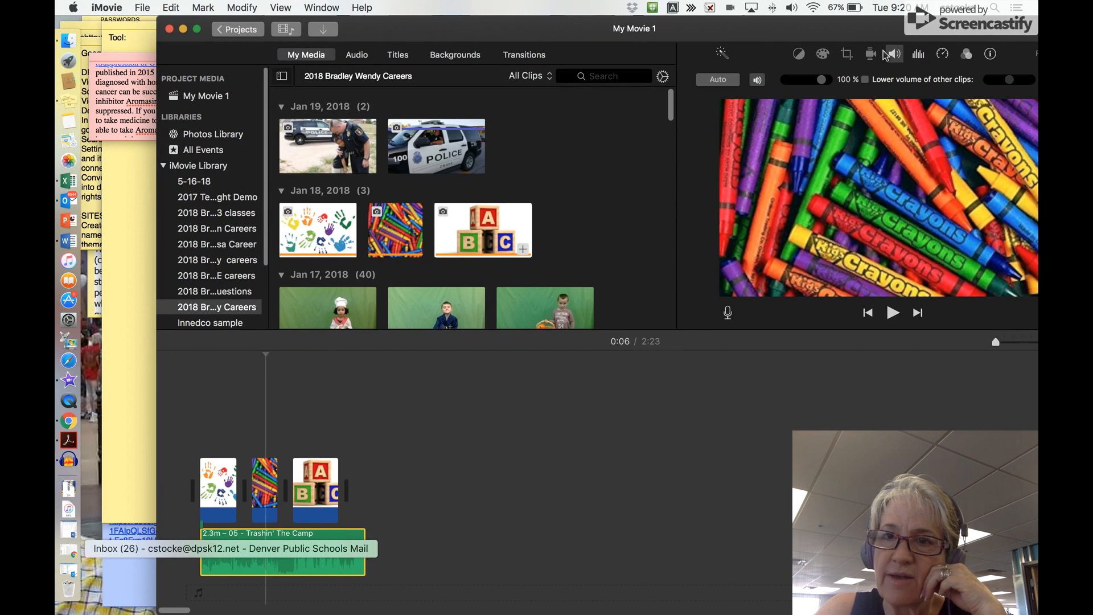
pyautogui.moveTo(822, 80); pyautogui.dragTo(806, 79)
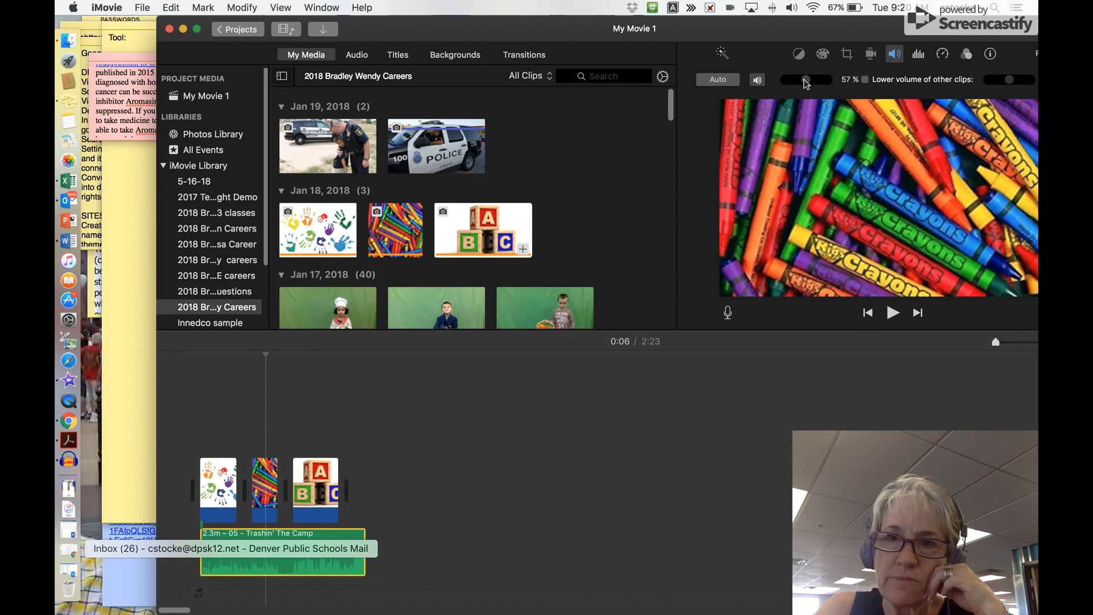
pyautogui.click(386, 590)
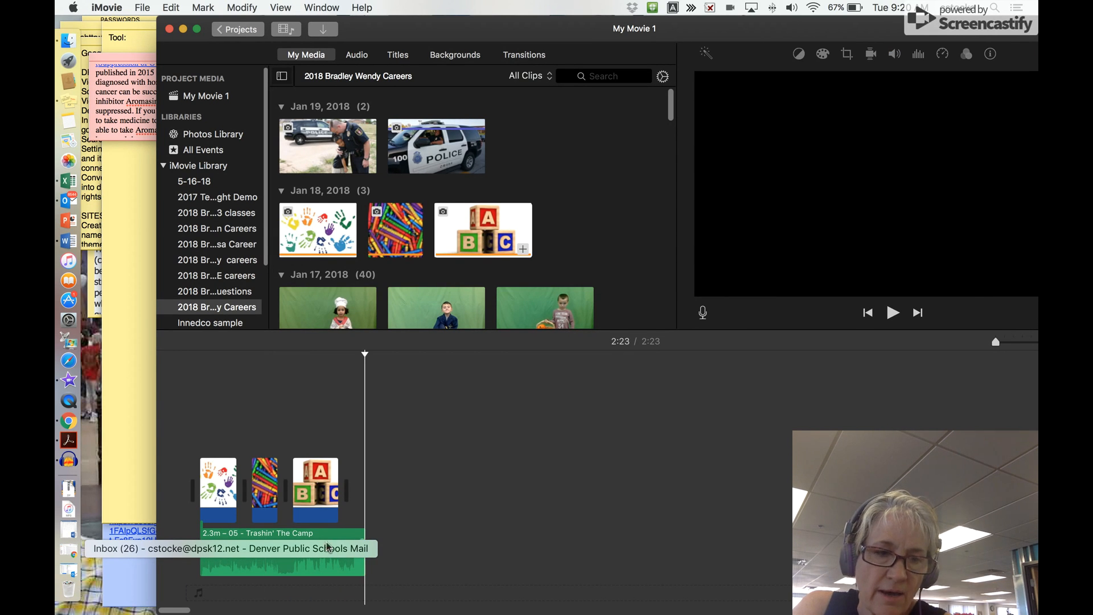
pyautogui.moveTo(230, 496); pyautogui.dragTo(336, 491)
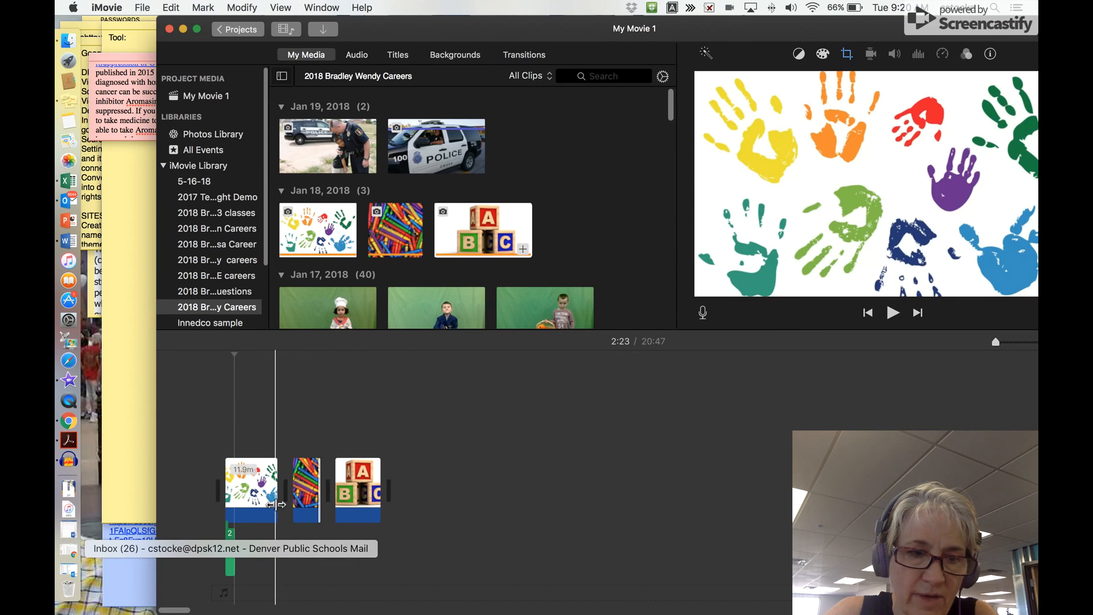
# Shorten the handprint intro clip and reposition the Trashin' The Camp song under the opening clips.
pyautogui.moveTo(277, 496); pyautogui.dragTo(147, 501)
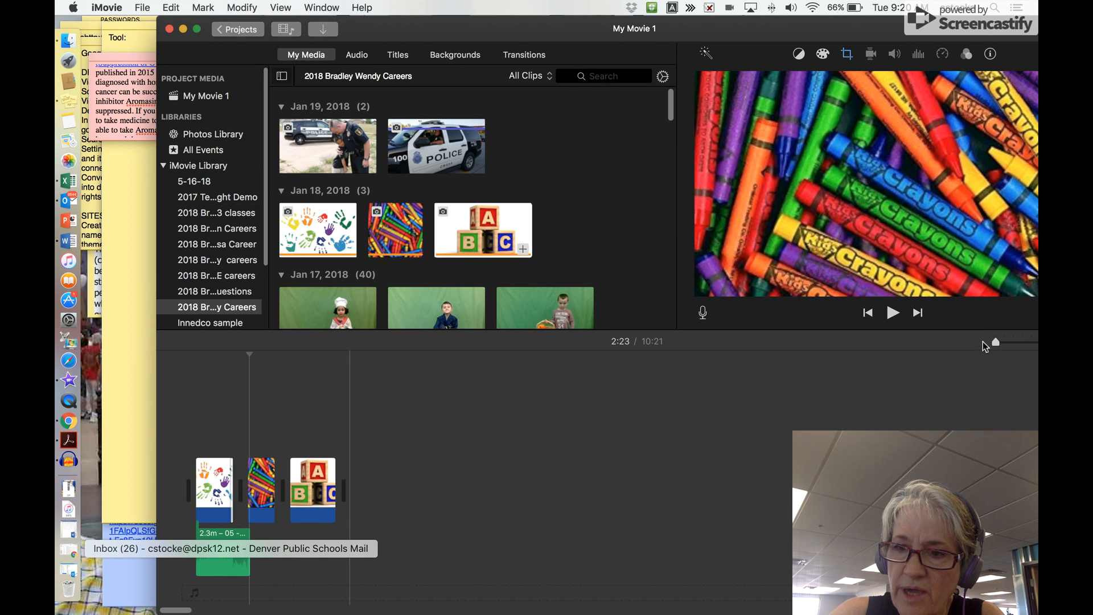
pyautogui.click(223, 569)
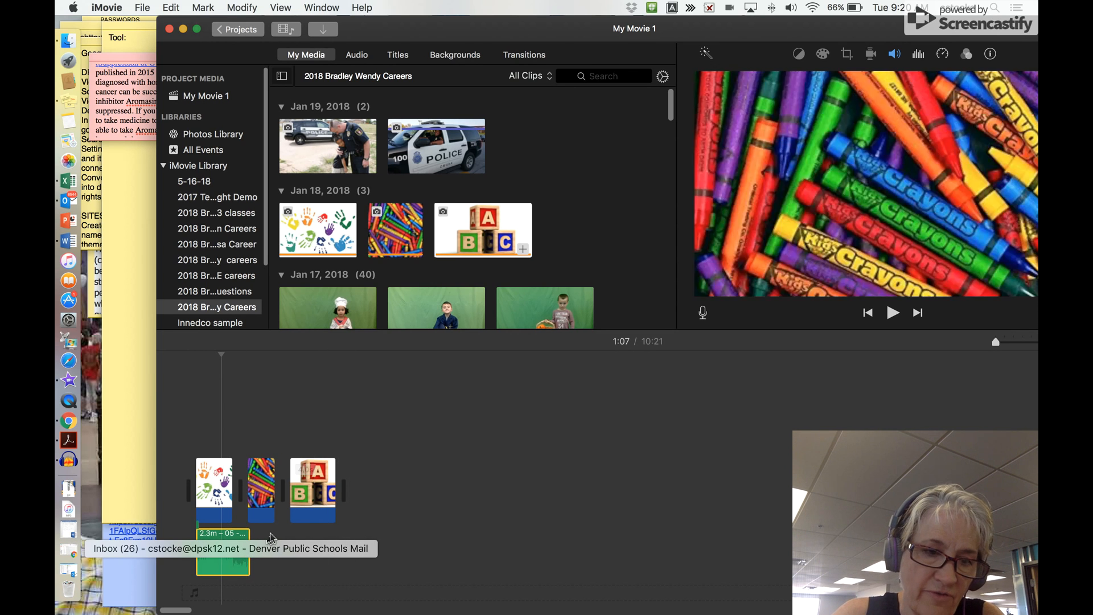
pyautogui.click(227, 571)
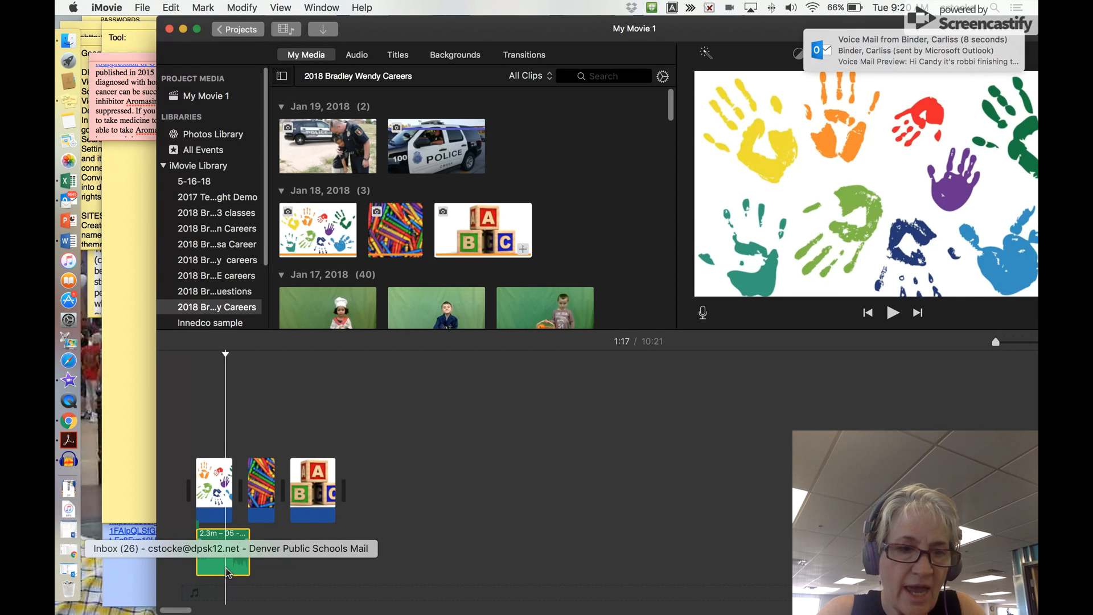
pyautogui.click(256, 535)
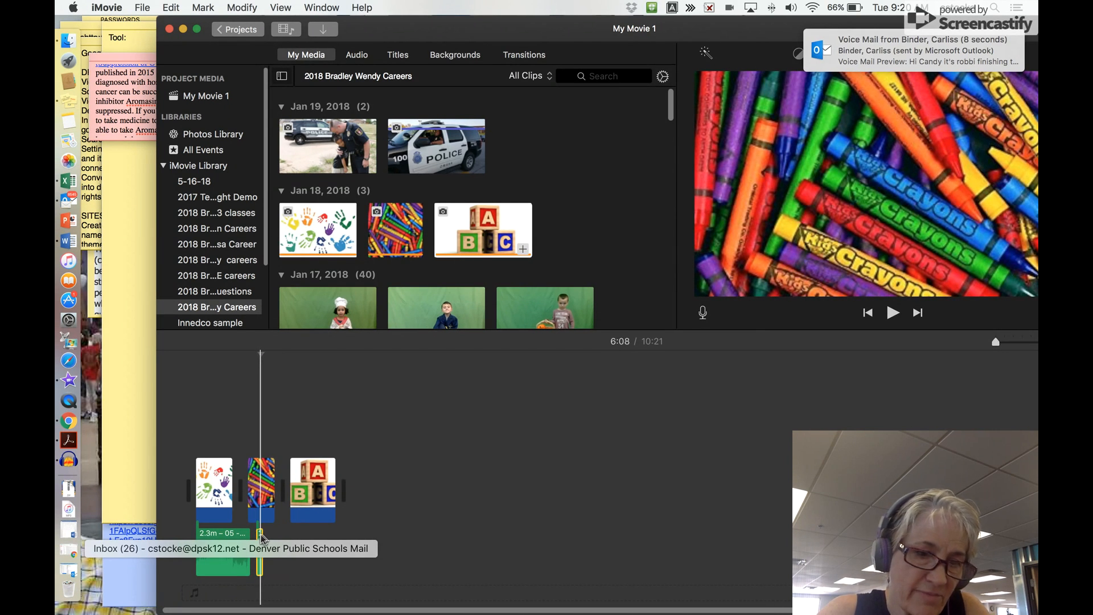
pyautogui.moveTo(263, 538)
pyautogui.mouseDown()
pyautogui.moveTo(285, 538)
pyautogui.moveTo(244, 542)
pyautogui.moveTo(282, 544)
pyautogui.mouseUp()
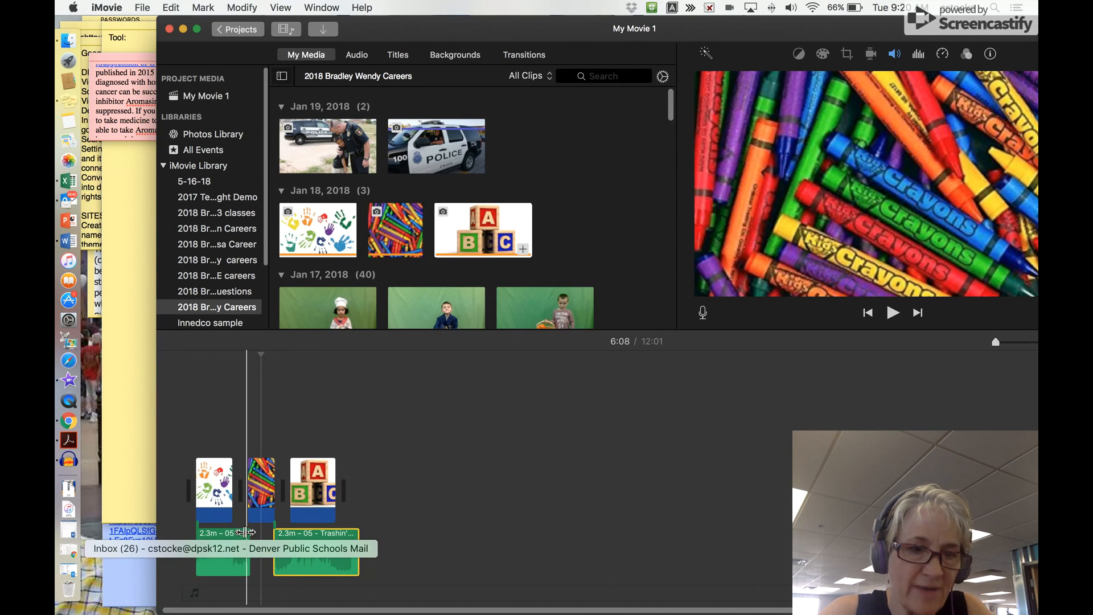
pyautogui.click(222, 561)
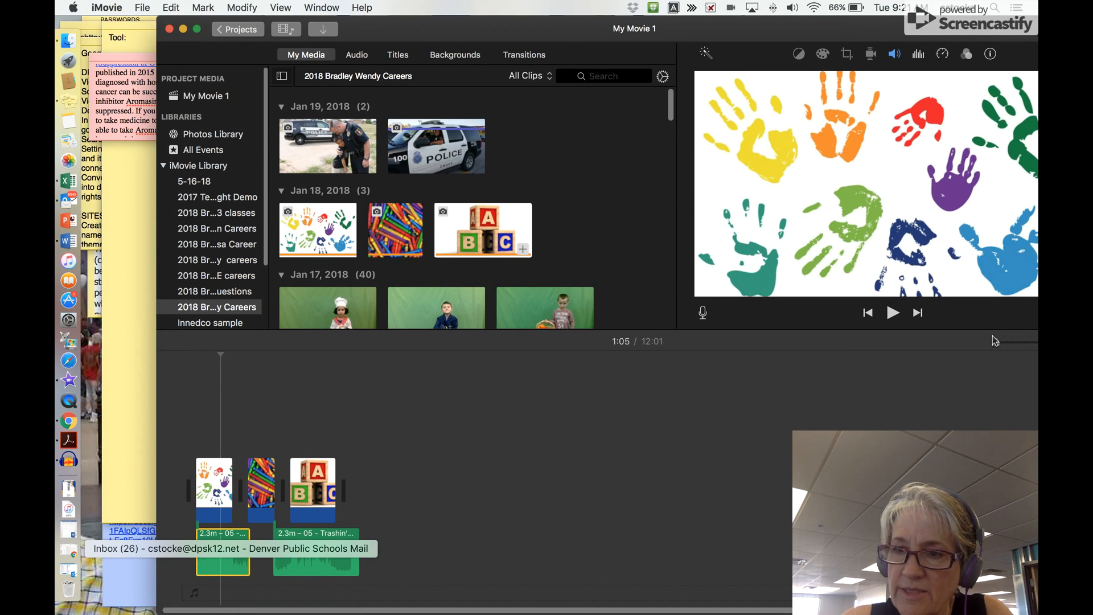
pyautogui.moveTo(1000, 345); pyautogui.dragTo(1002, 341)
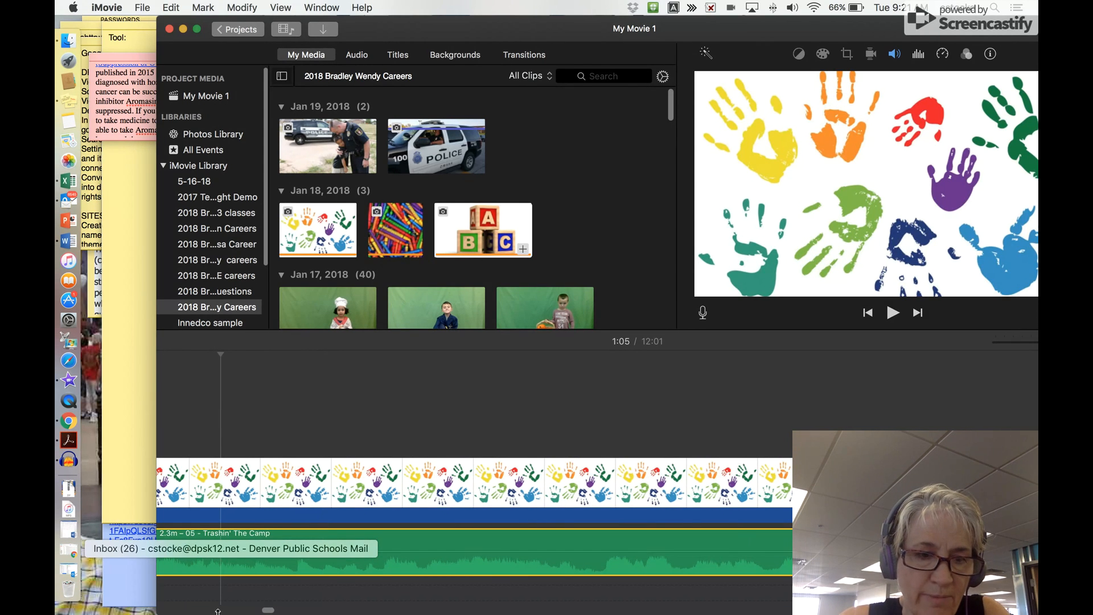
# Split off and delete the song's short leading piece, then align the song with the video's start.
pyautogui.moveTo(268, 611); pyautogui.dragTo(165, 611)
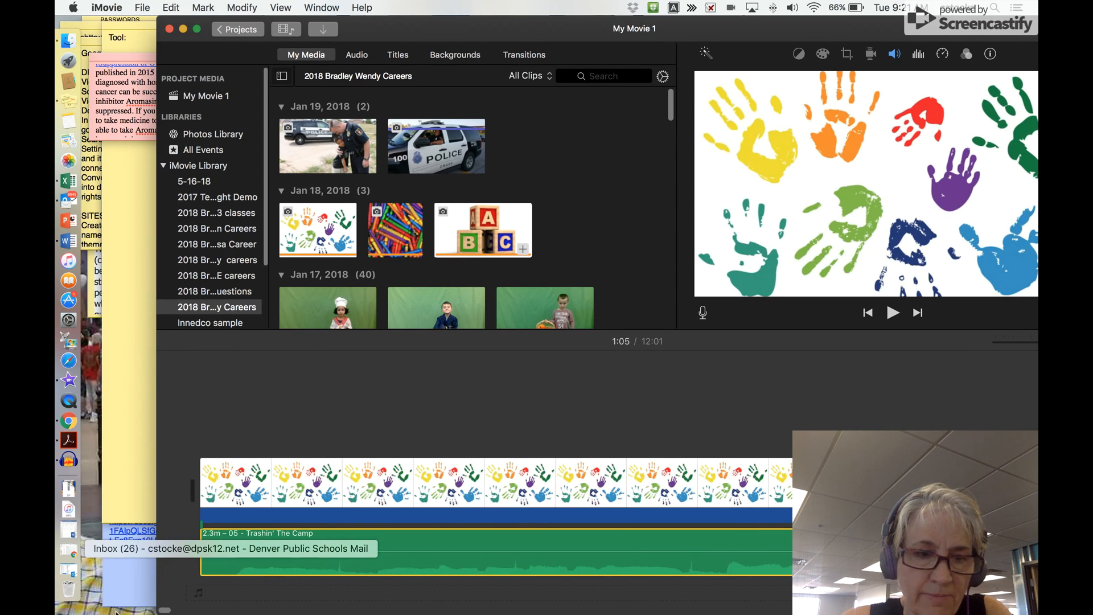
pyautogui.doubleClick(231, 570)
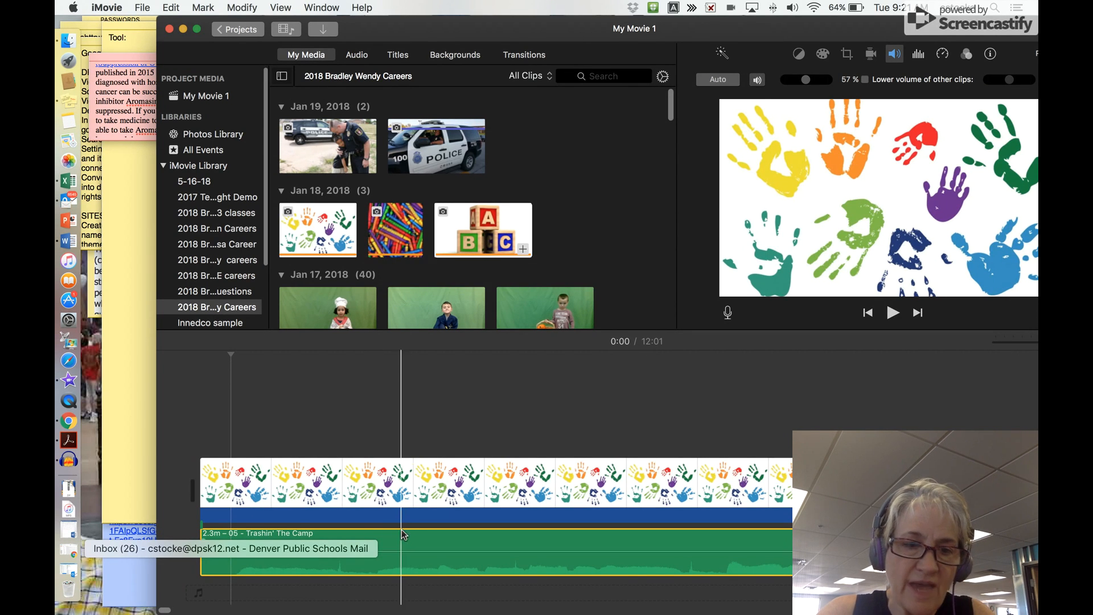
pyautogui.click(311, 471)
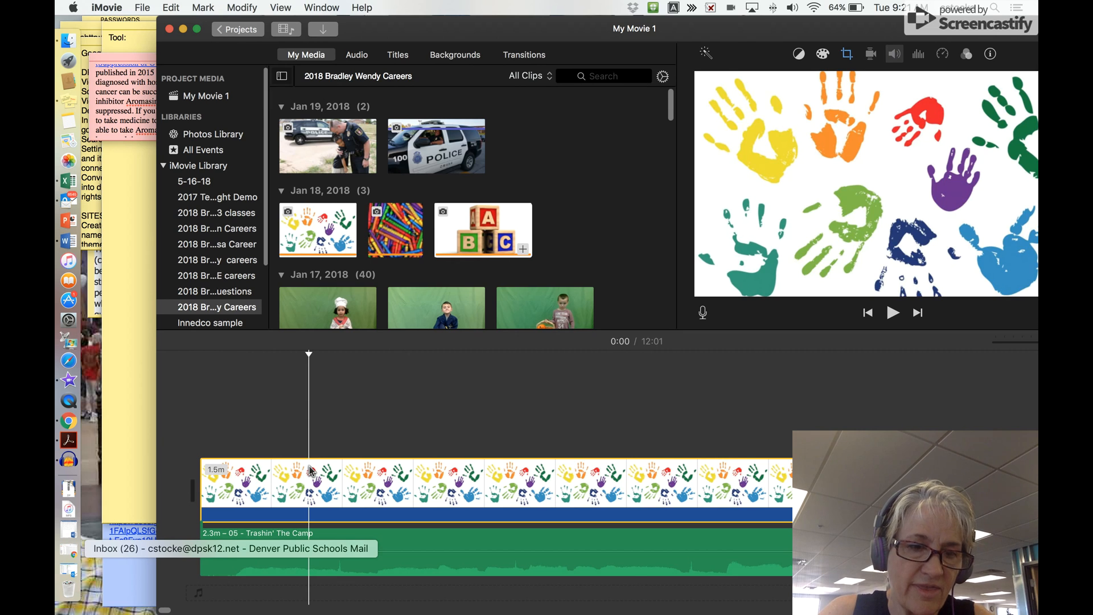
pyautogui.click(232, 569)
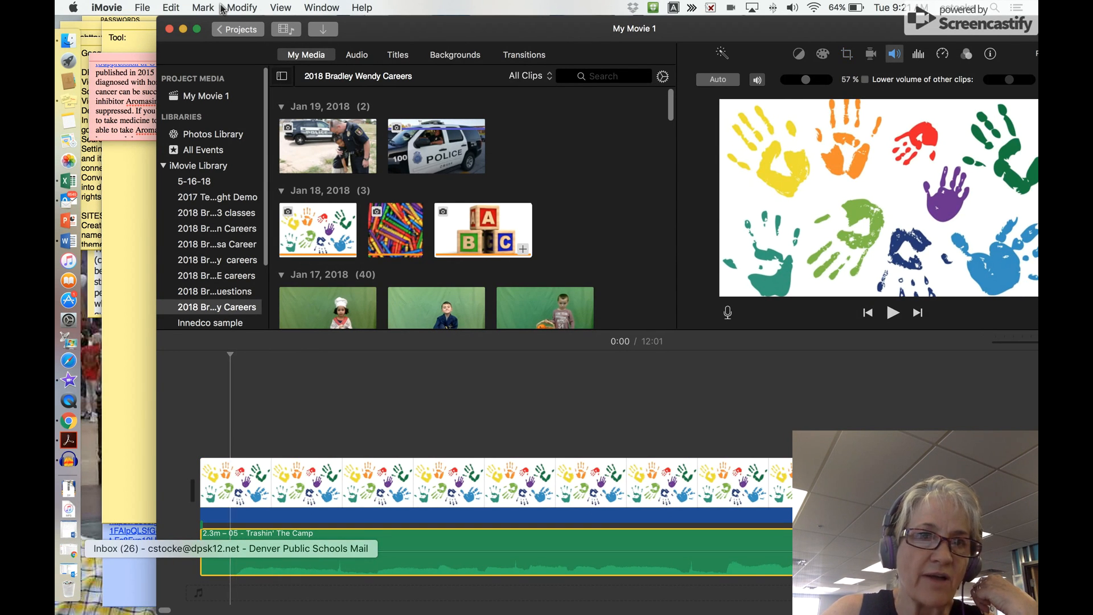
pyautogui.rightClick(225, 569)
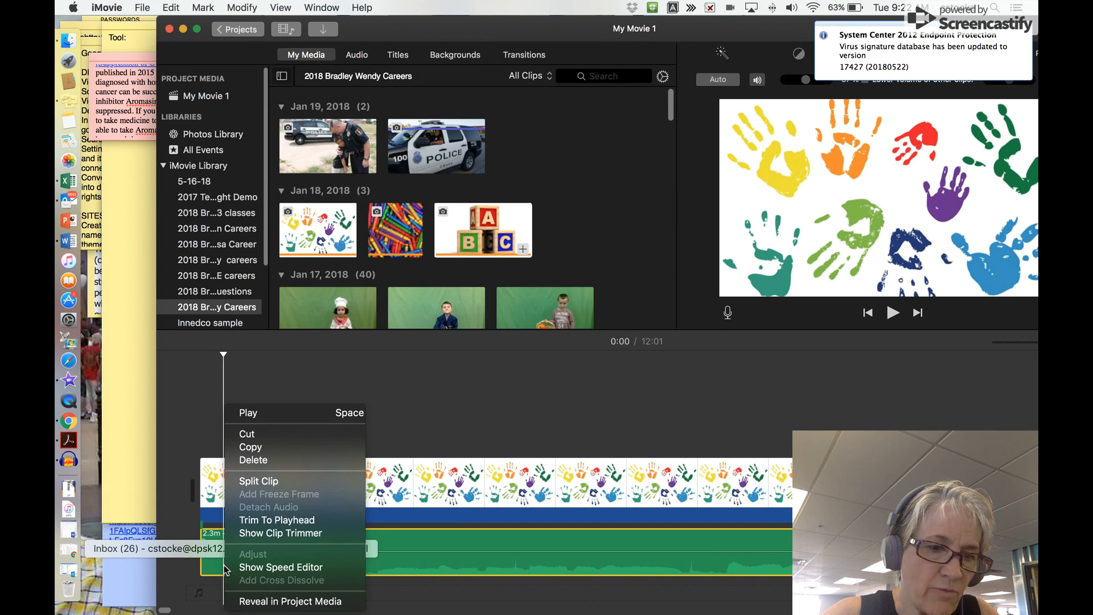
pyautogui.click(258, 481)
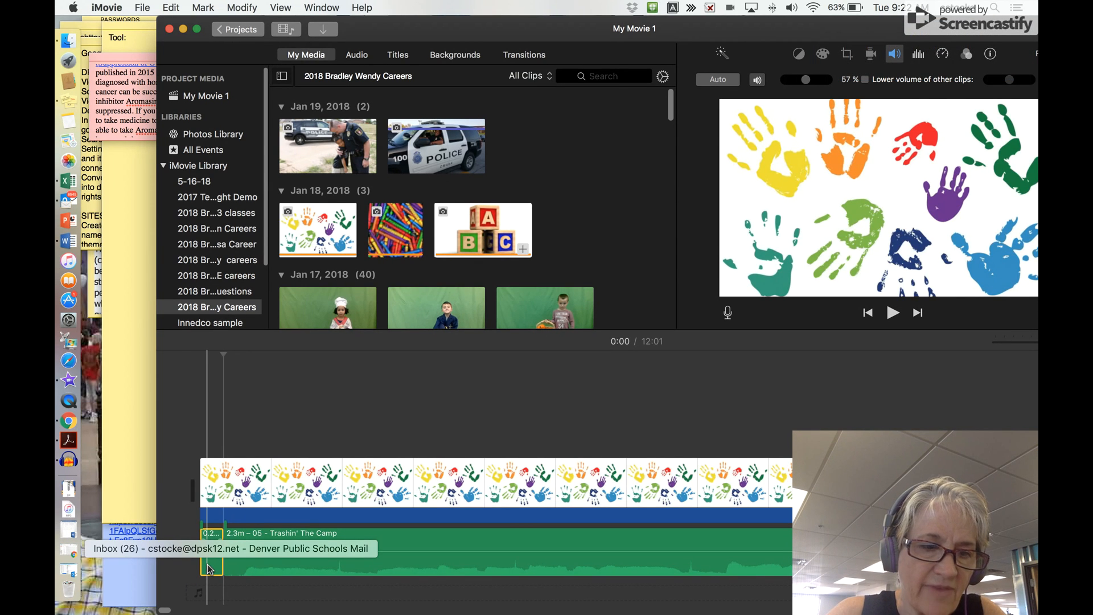
pyautogui.press('Delete')
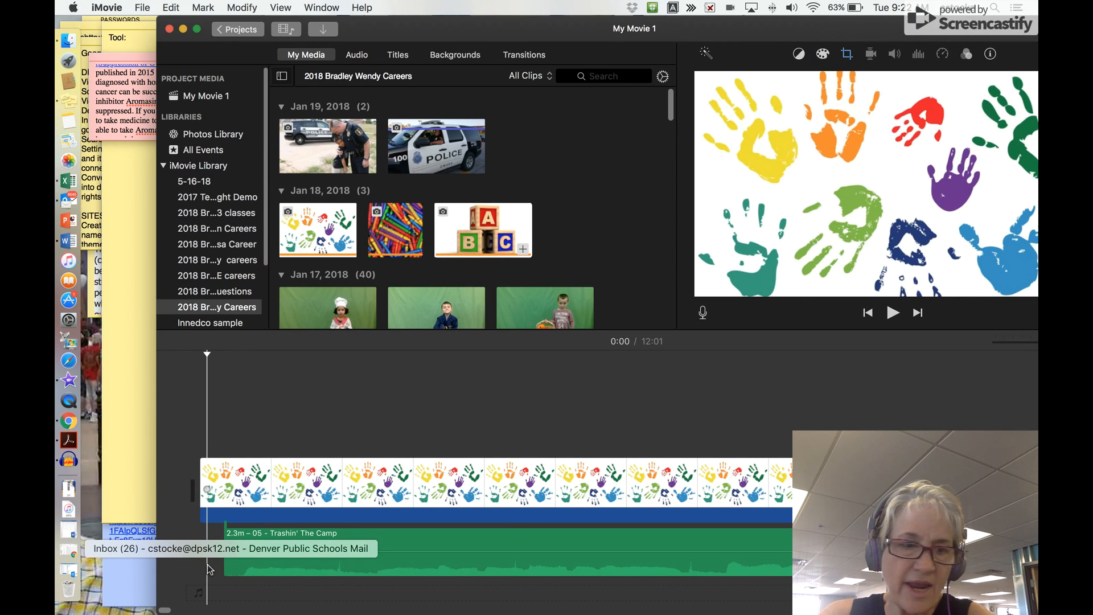
pyautogui.click(435, 539)
pyautogui.moveTo(435, 539); pyautogui.dragTo(410, 539)
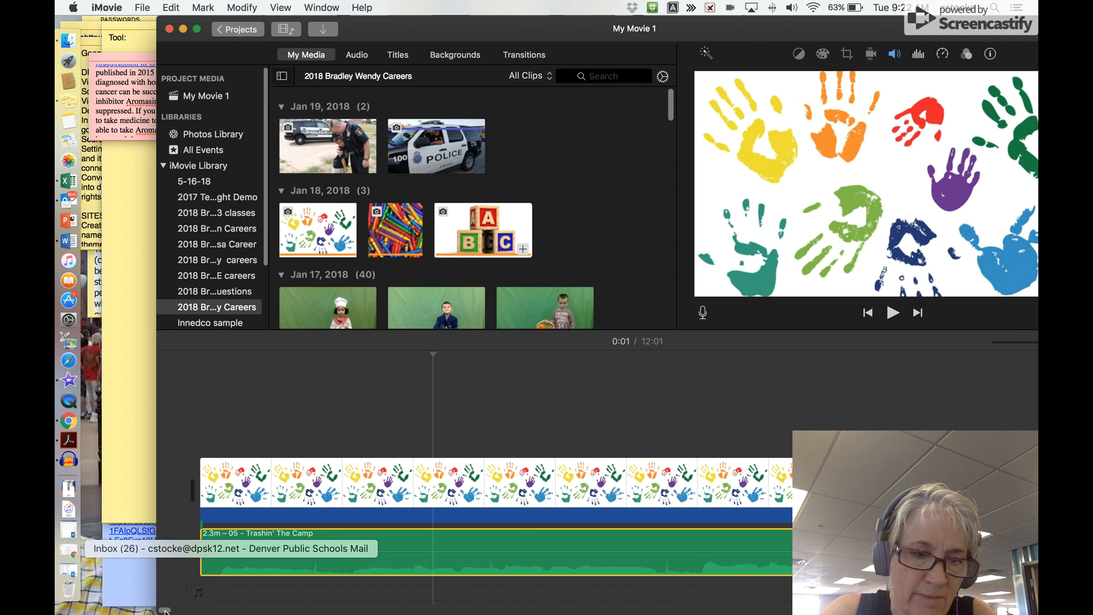
pyautogui.moveTo(166, 611); pyautogui.dragTo(213, 611)
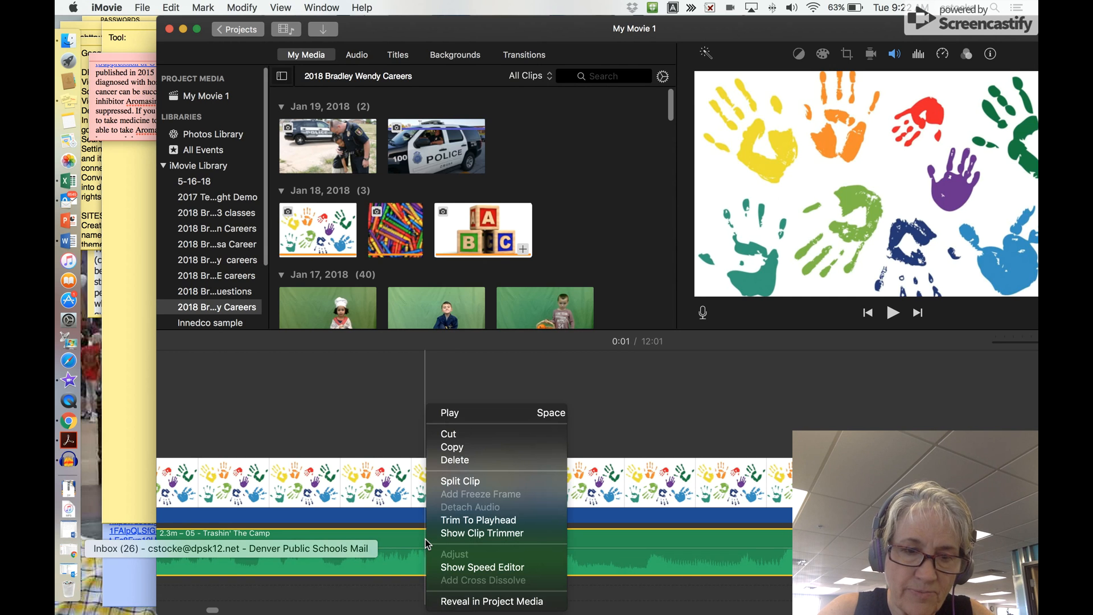
# Split the song at 0:33 and 0:31 and delete the 1.6-second piece between them.
pyautogui.rightClick(427, 545)
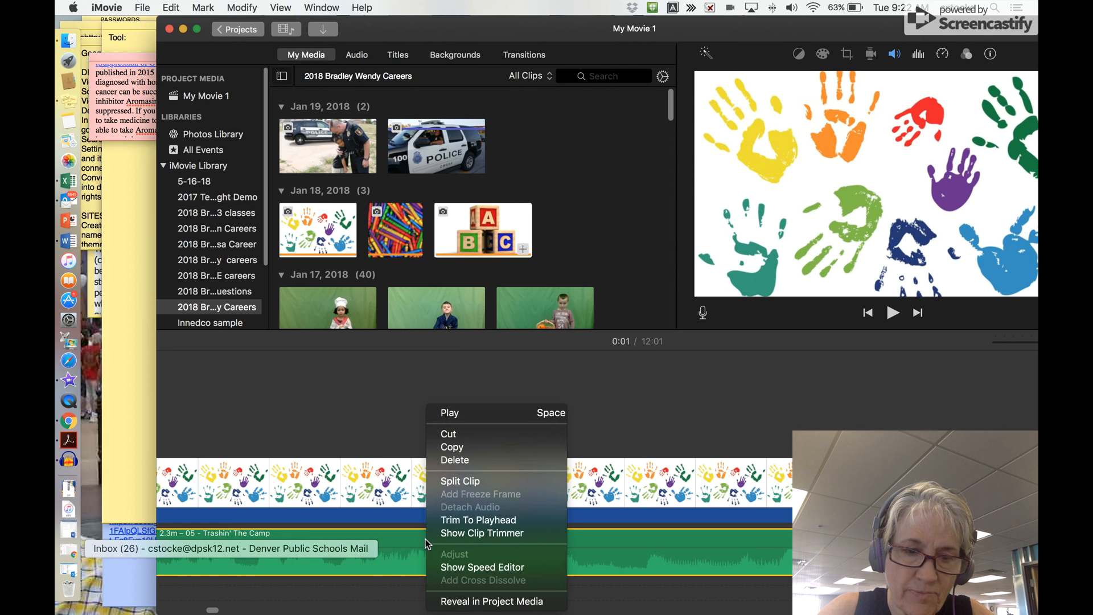
pyautogui.click(447, 482)
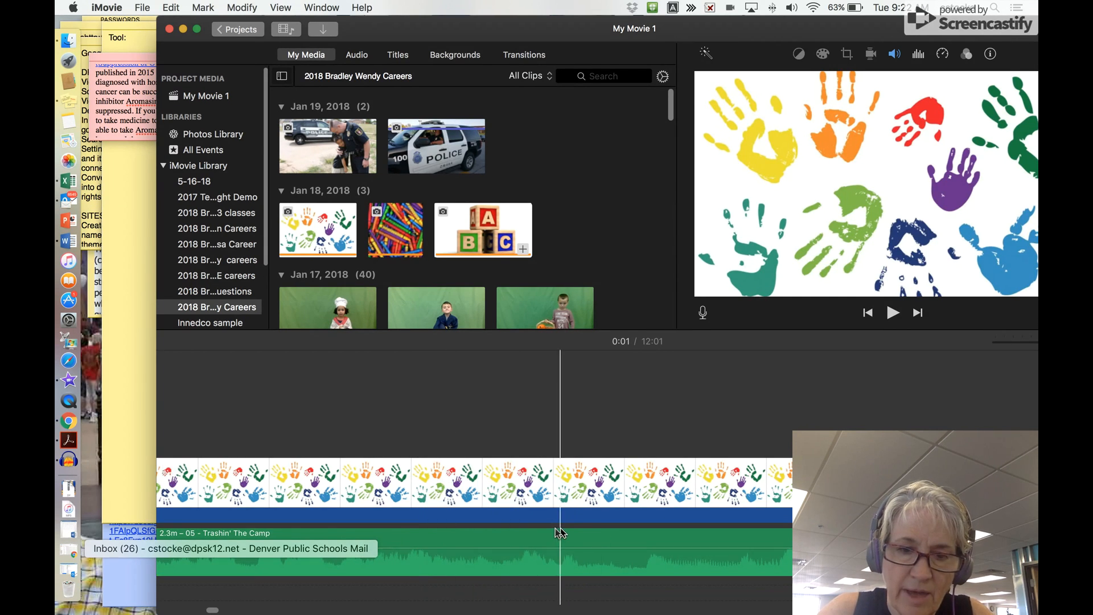
pyautogui.click(652, 545)
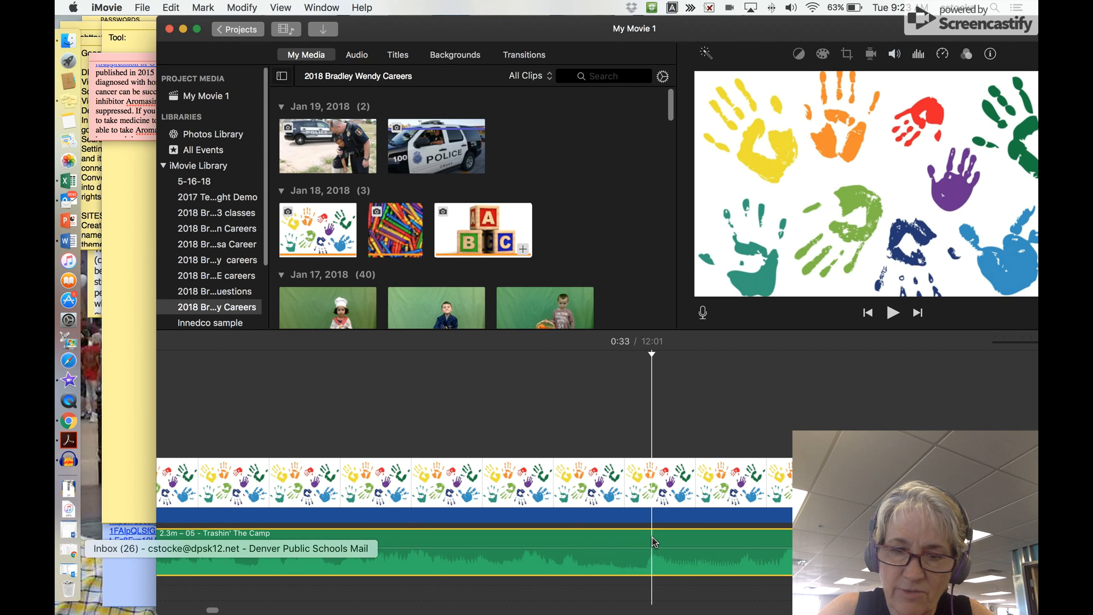
pyautogui.rightClick(656, 535)
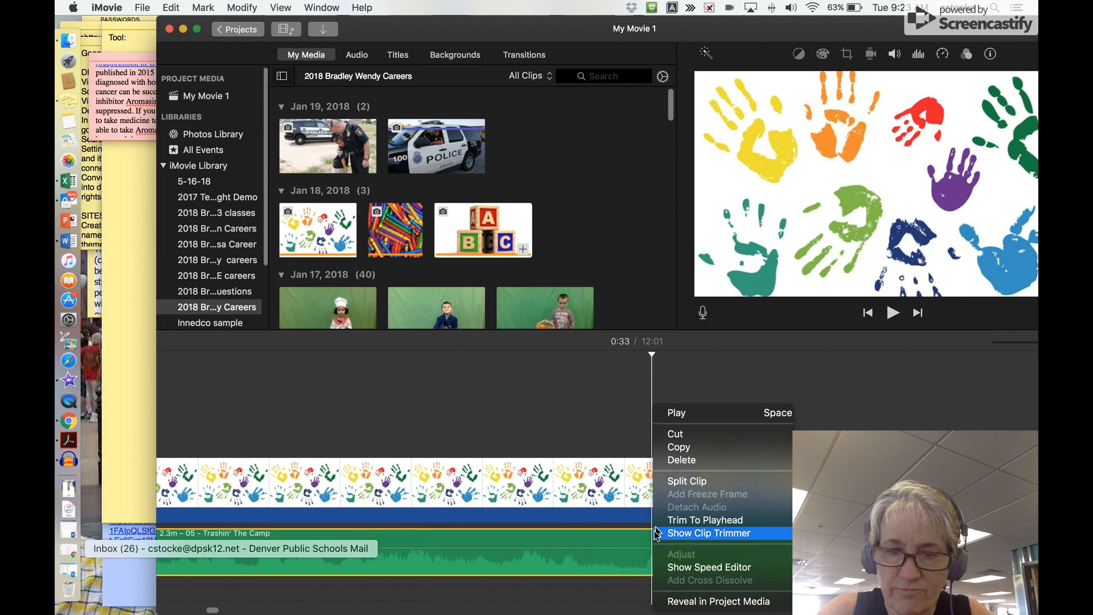
pyautogui.click(665, 482)
pyautogui.click(537, 557)
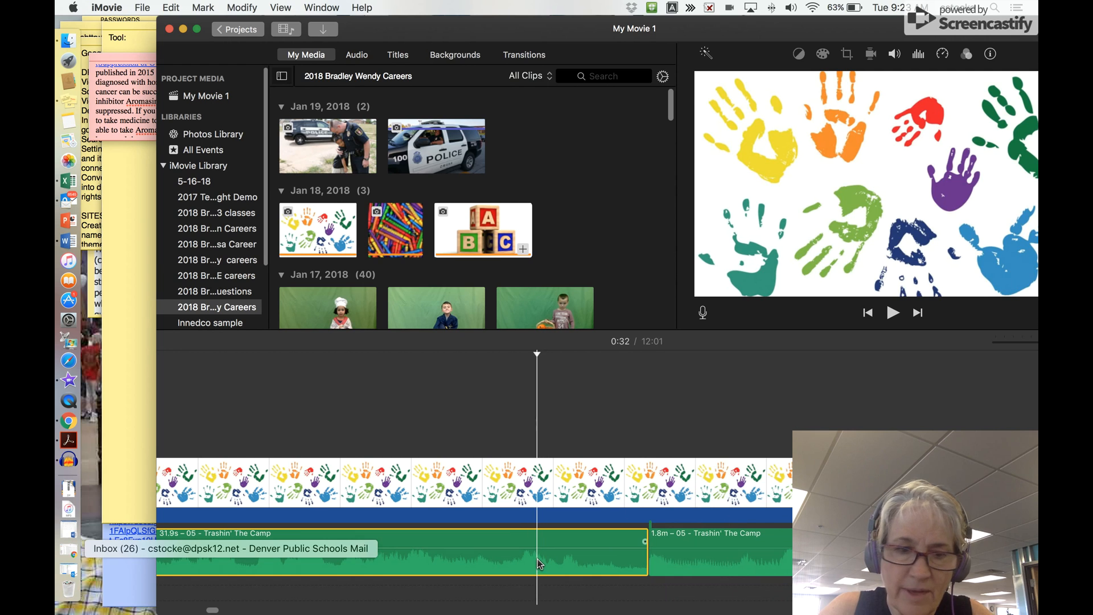
pyautogui.click(412, 545)
pyautogui.rightClick(413, 544)
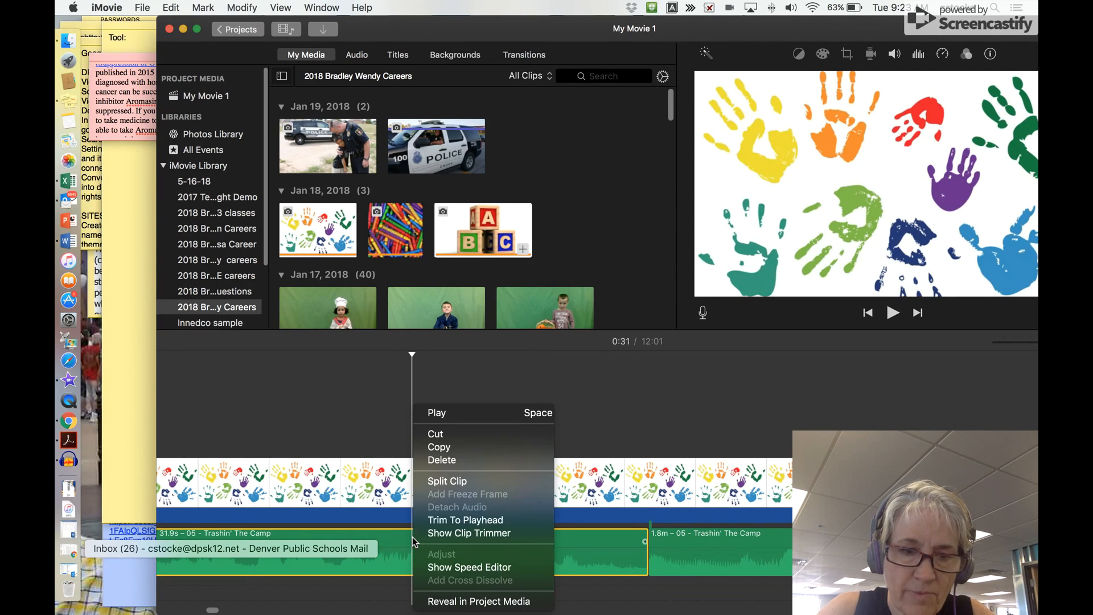
pyautogui.click(431, 481)
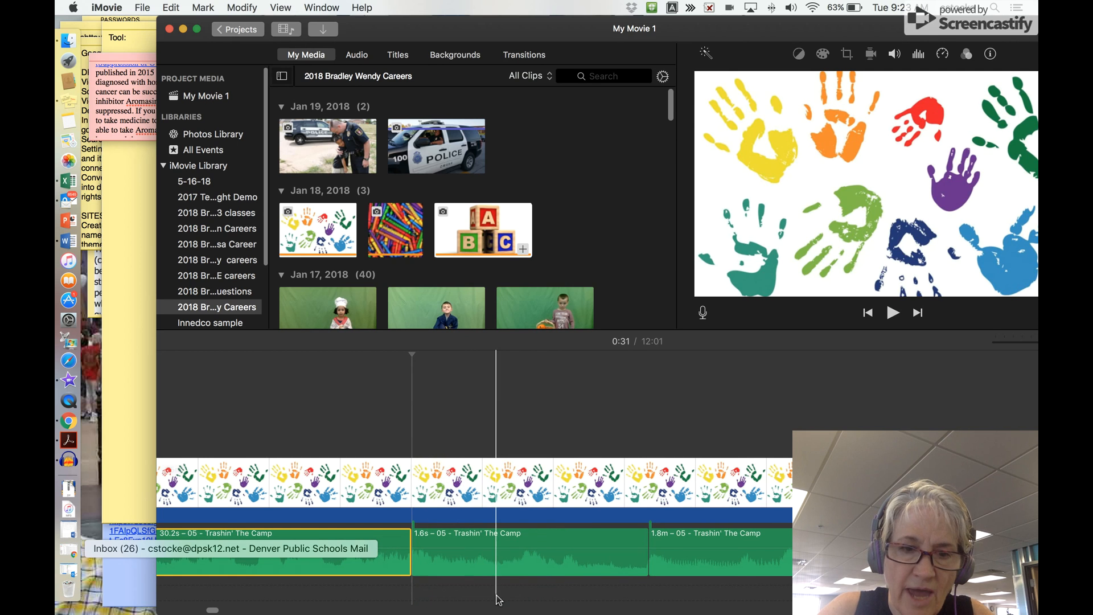
pyautogui.click(570, 539)
pyautogui.press('Delete')
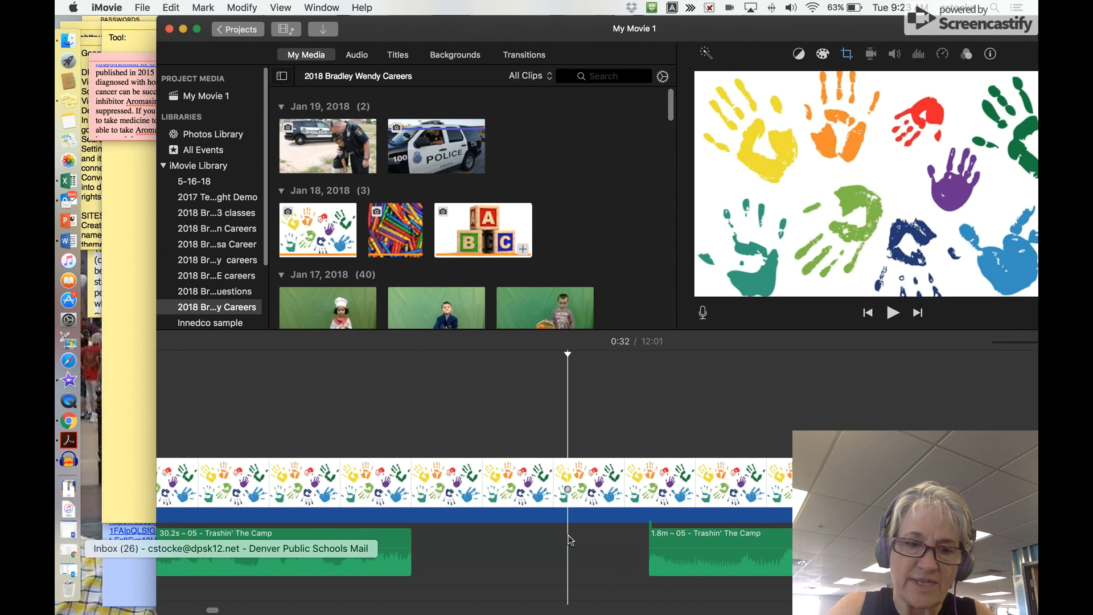
# Move the 1.8m song piece left to close the gap and adjust the opening piece's volume.
pyautogui.moveTo(774, 543); pyautogui.dragTo(541, 546)
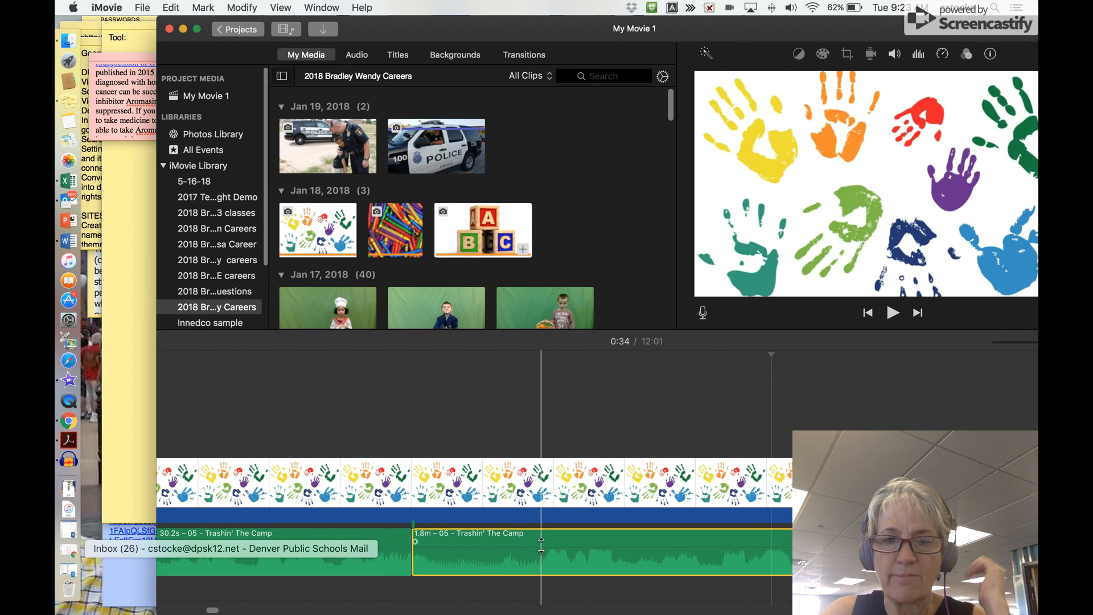
pyautogui.doubleClick(830, 26)
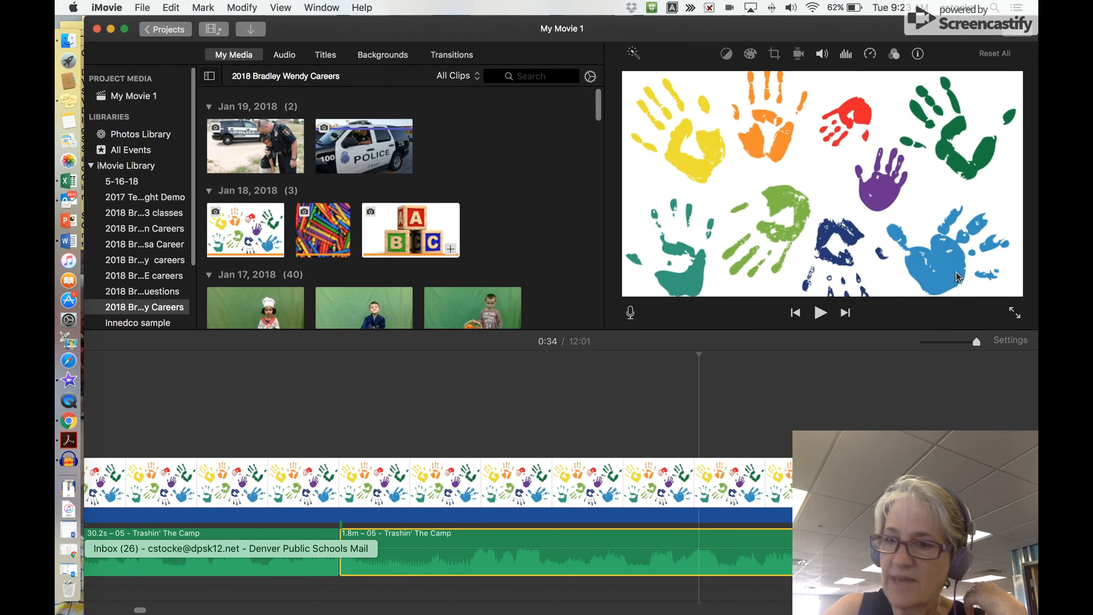
pyautogui.moveTo(977, 344); pyautogui.dragTo(939, 345)
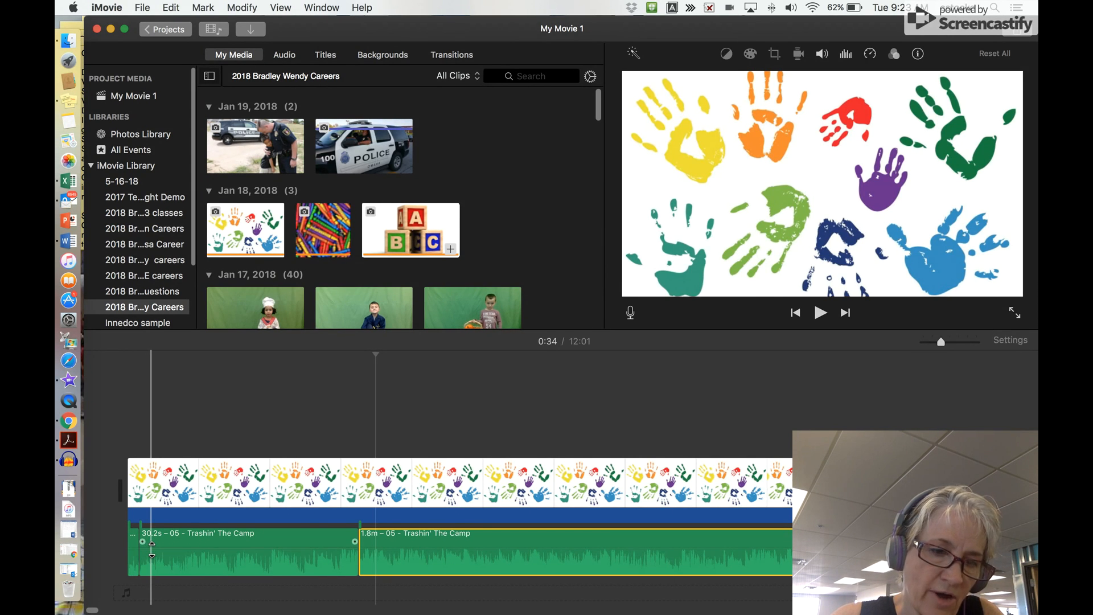
pyautogui.moveTo(152, 549)
pyautogui.mouseDown()
pyautogui.moveTo(149, 568)
pyautogui.moveTo(157, 534)
pyautogui.mouseUp()
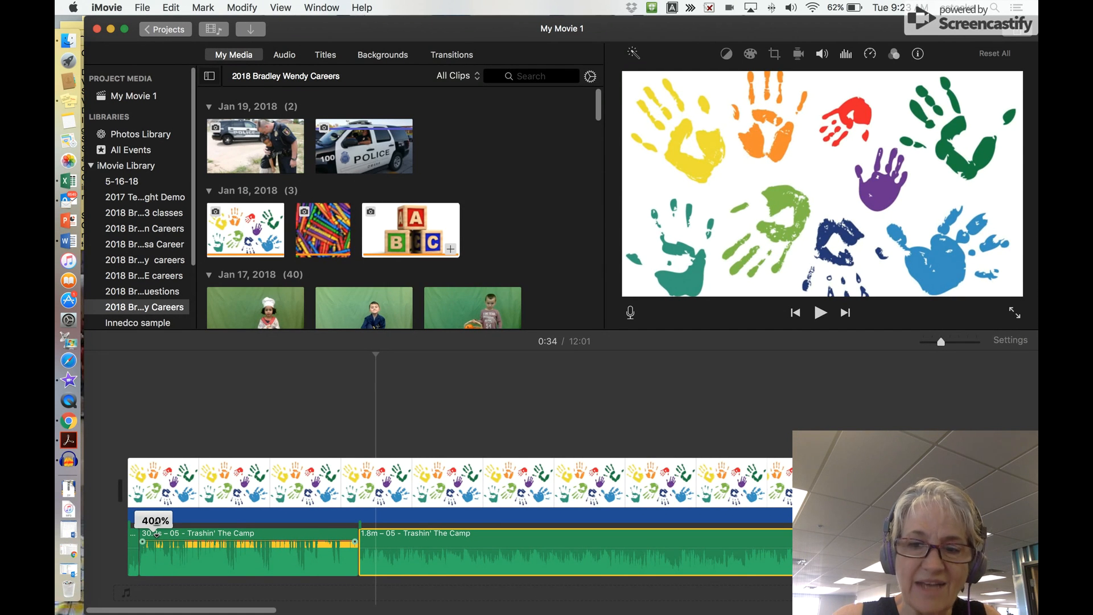
pyautogui.moveTo(157, 526)
pyautogui.mouseDown()
pyautogui.moveTo(157, 564)
pyautogui.moveTo(159, 522)
pyautogui.mouseUp()
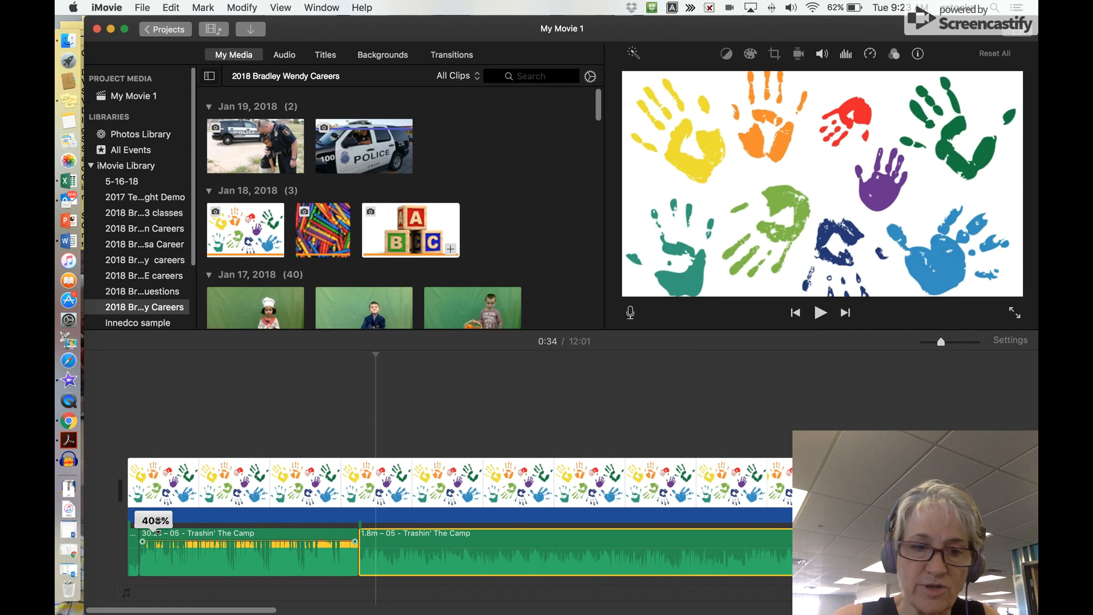
pyautogui.click(363, 499)
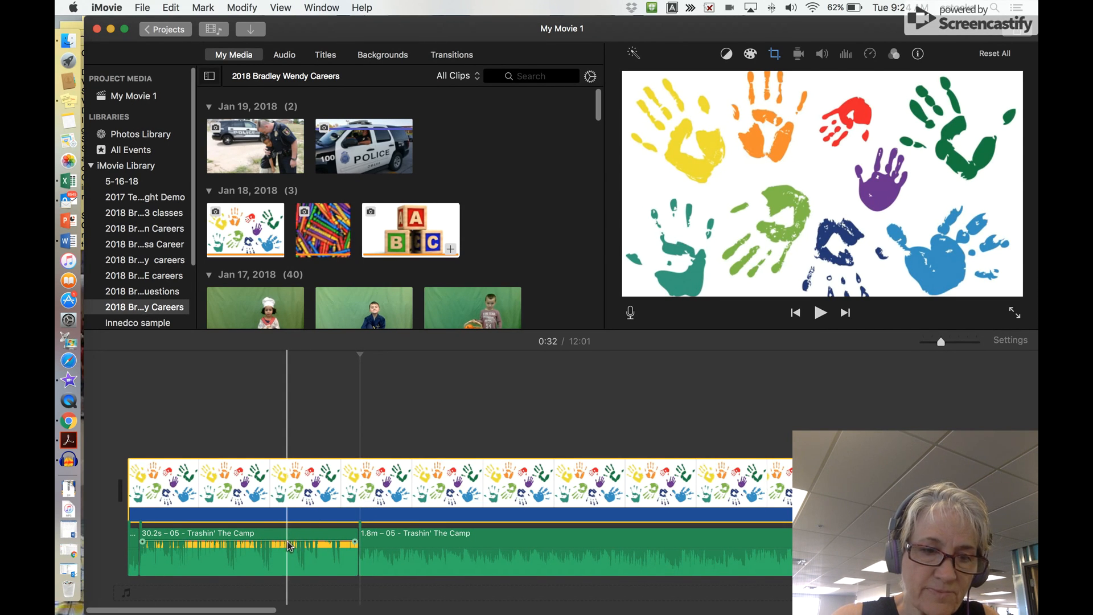
# Set the opening music to 56%, cut the handprint clip at 0:32, and delete the crayons clip.
pyautogui.moveTo(288, 545); pyautogui.dragTo(283, 551)
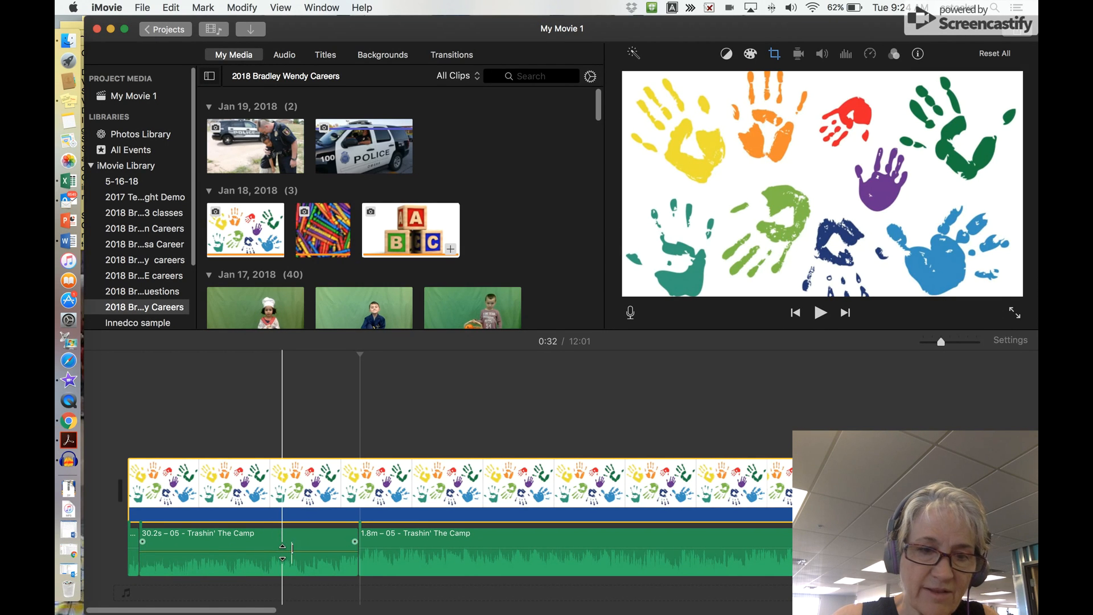
pyautogui.rightClick(361, 516)
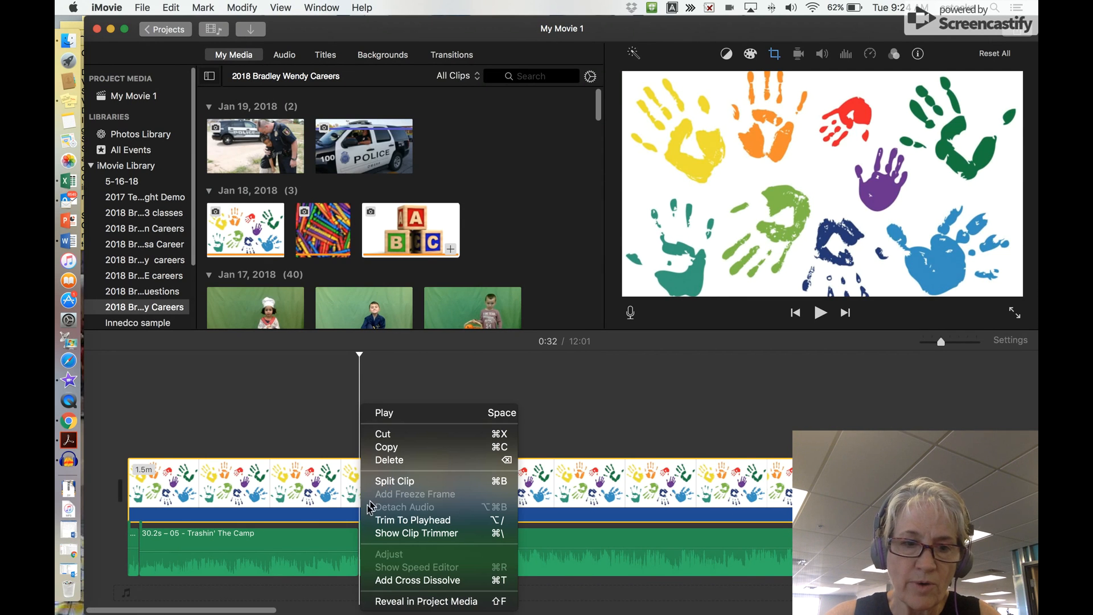
pyautogui.click(395, 482)
pyautogui.click(430, 506)
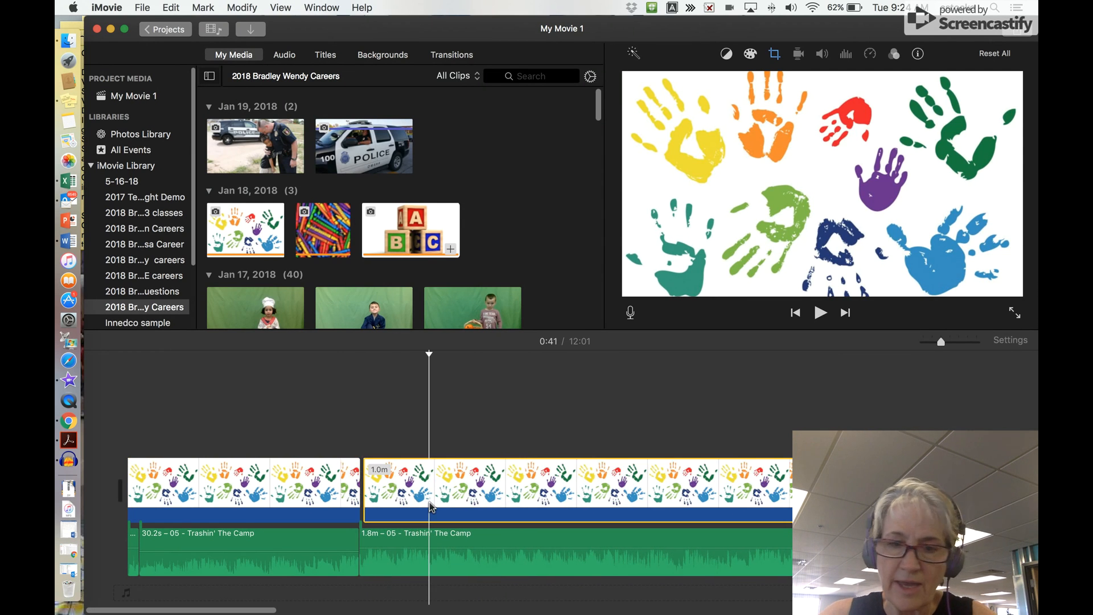
pyautogui.press('Delete')
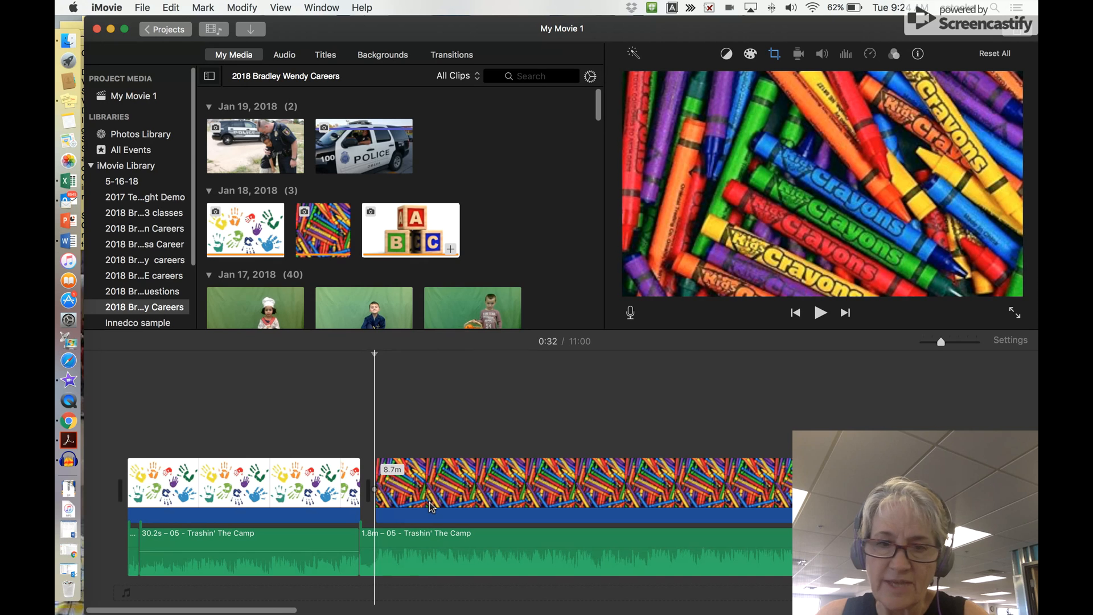
pyautogui.click(504, 470)
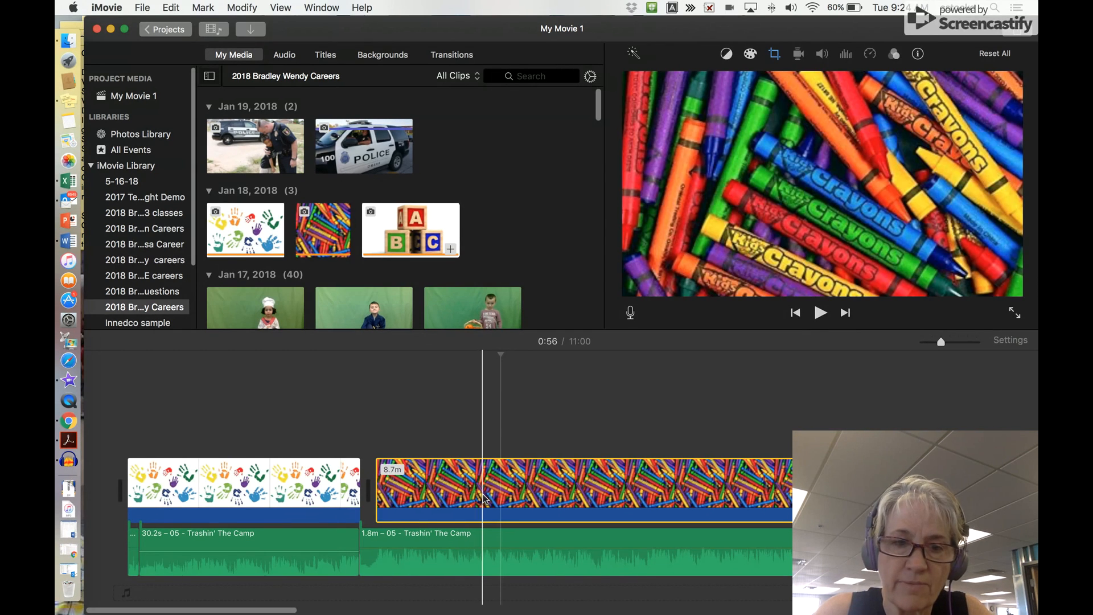
pyautogui.press('Delete')
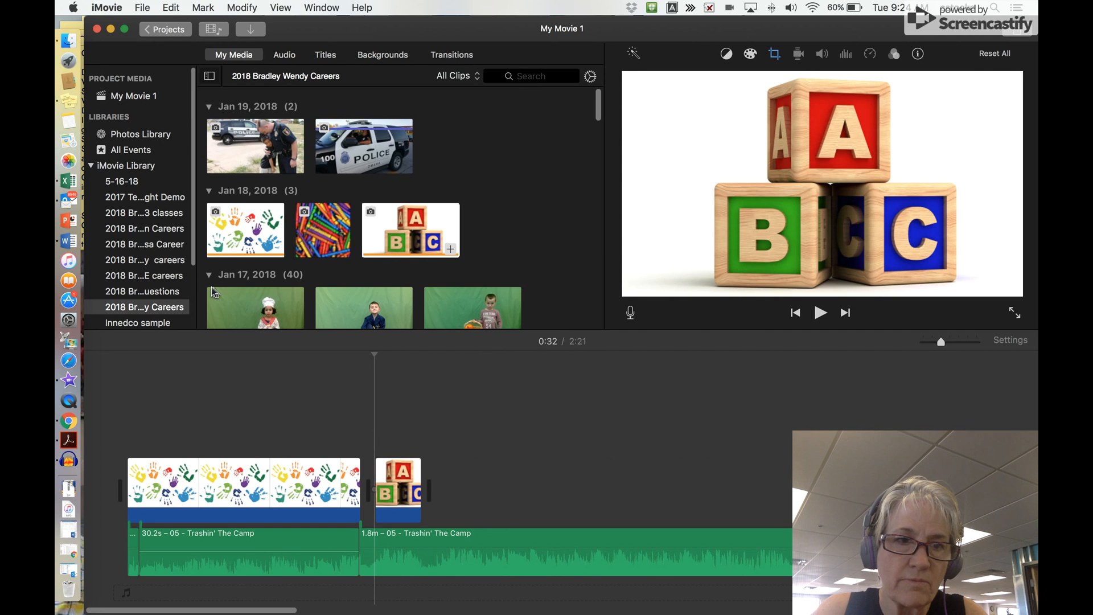
# Insert the chef green-screen clip after the handprints and lower the 1.8m music piece to 3%.
pyautogui.moveTo(232, 302); pyautogui.dragTo(369, 492)
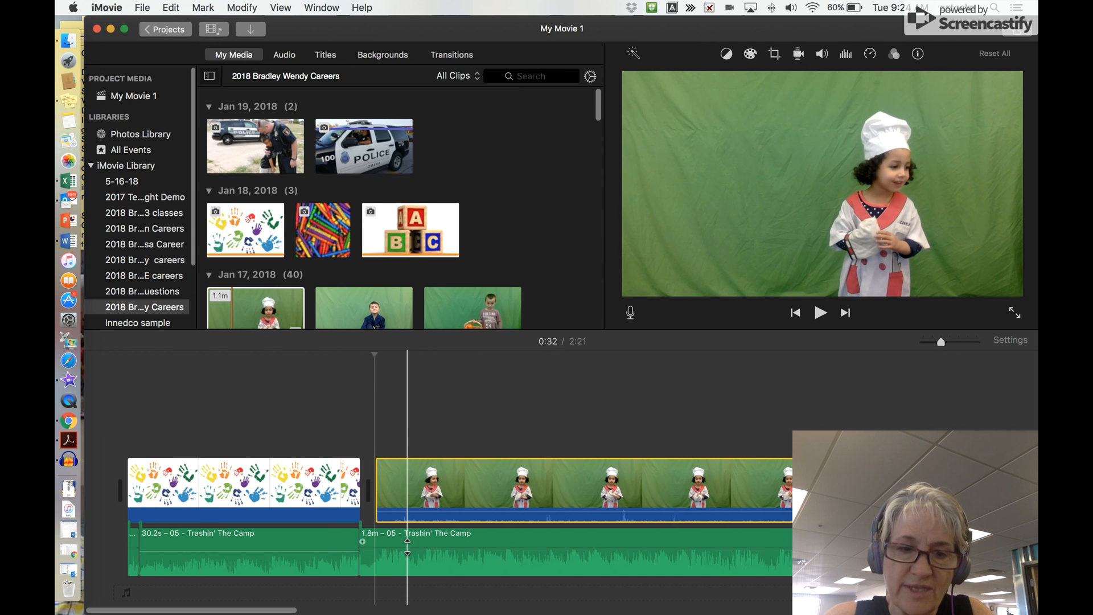
pyautogui.moveTo(408, 545); pyautogui.dragTo(405, 564)
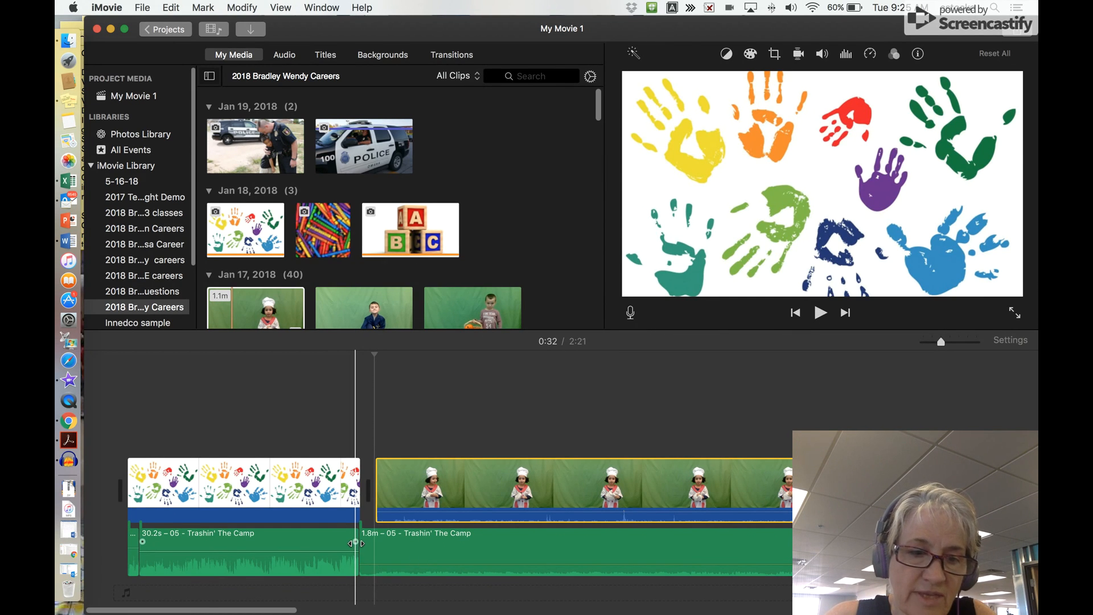
# Fade out the end of the opening Trashin' The Camp music and play it back to hear it.
pyautogui.moveTo(355, 543); pyautogui.dragTo(269, 569)
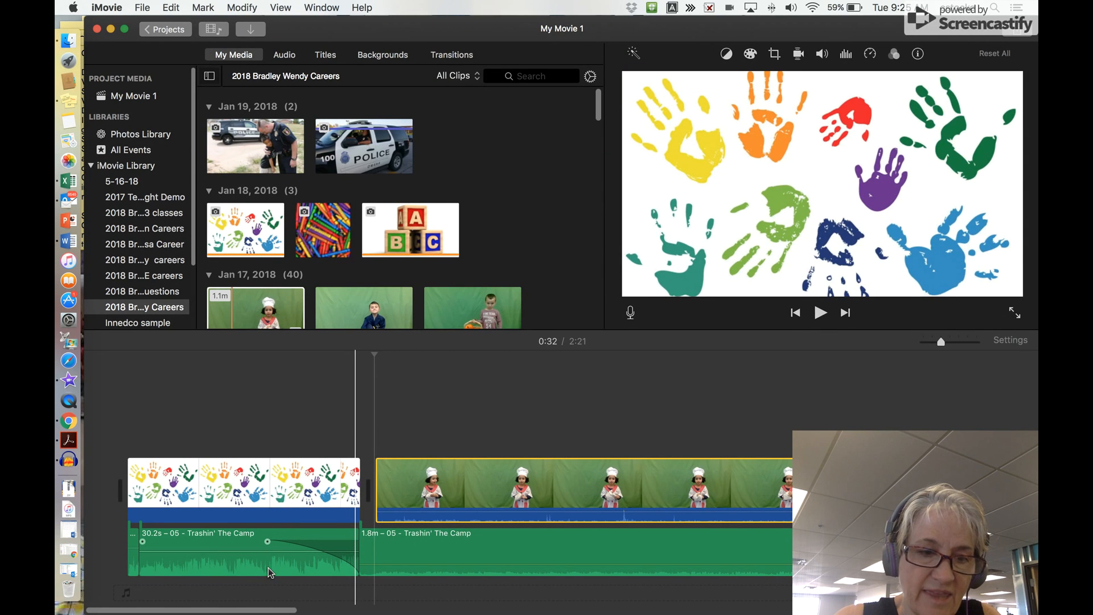
pyautogui.click(234, 573)
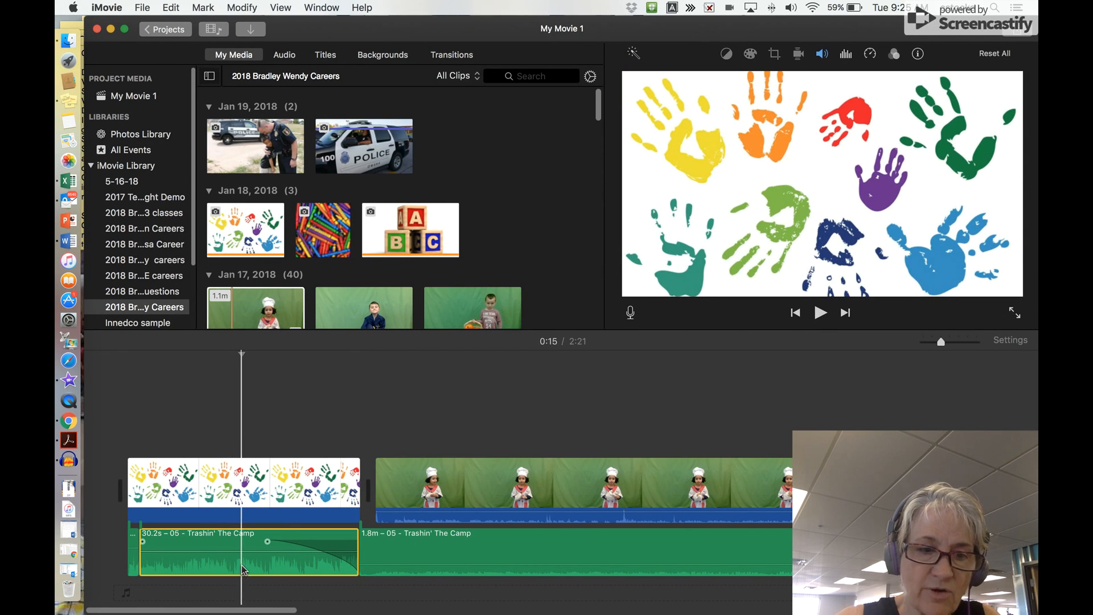
pyautogui.press('space')
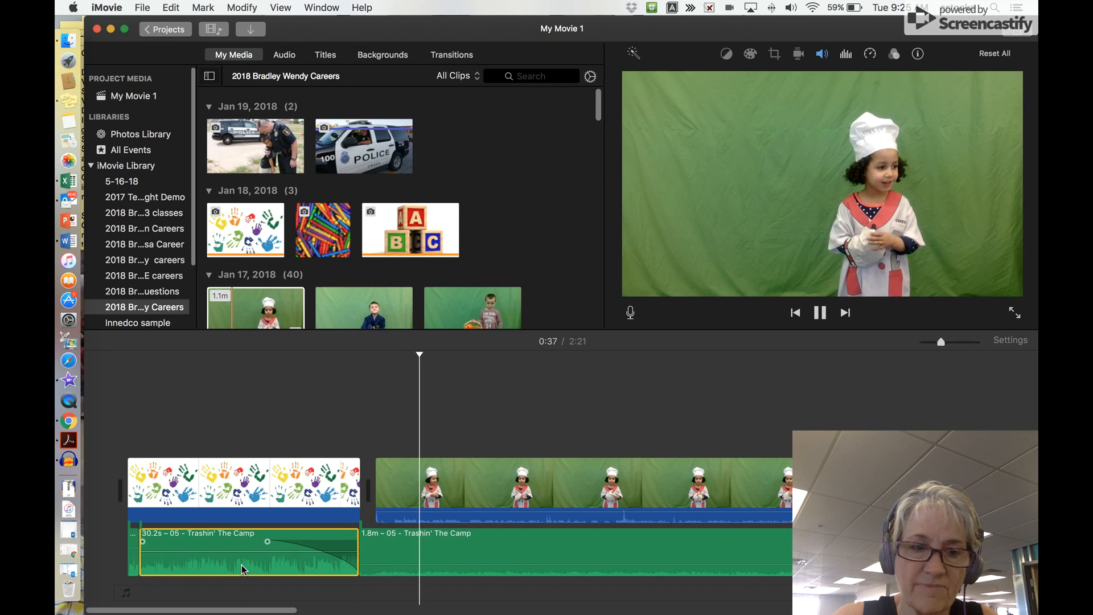
pyautogui.press('space')
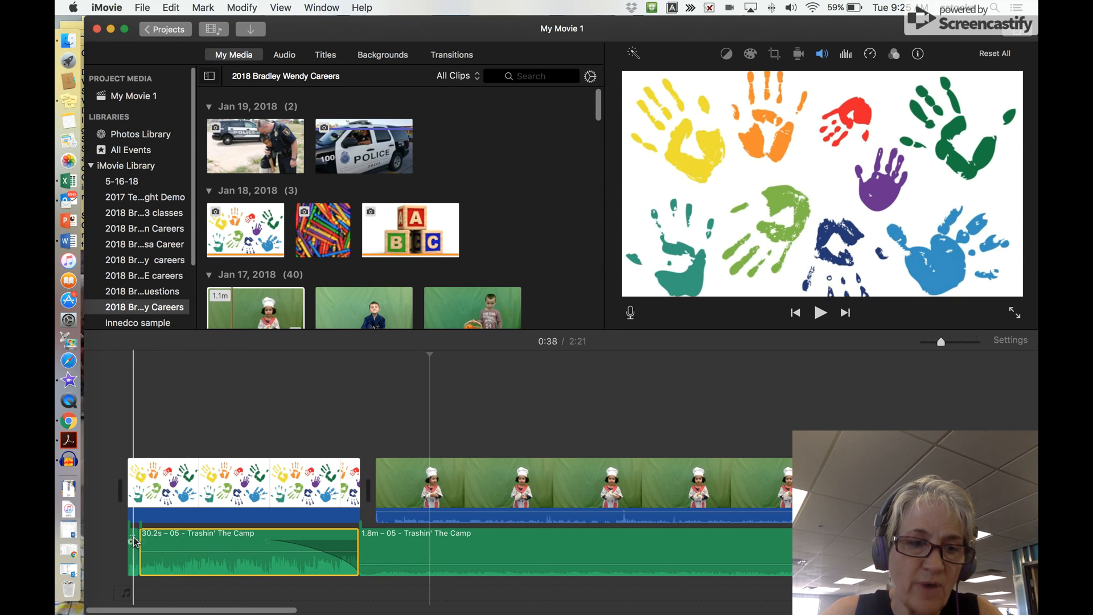
# Give the opening music clip a fade-in of about 12 seconds at its start.
pyautogui.moveTo(141, 542); pyautogui.dragTo(231, 559)
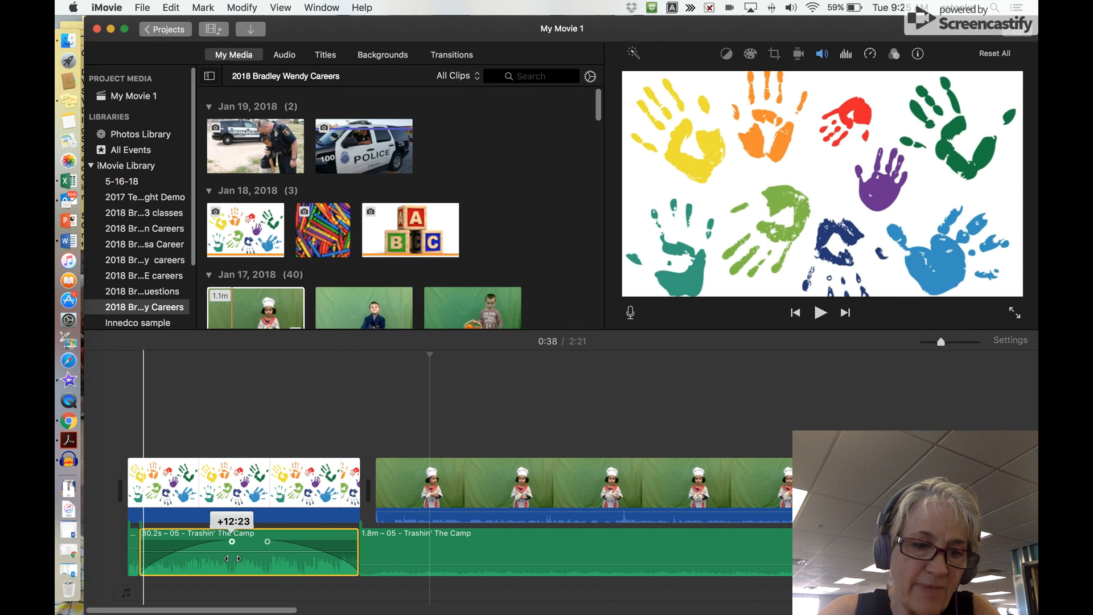
pyautogui.moveTo(233, 559); pyautogui.dragTo(294, 542)
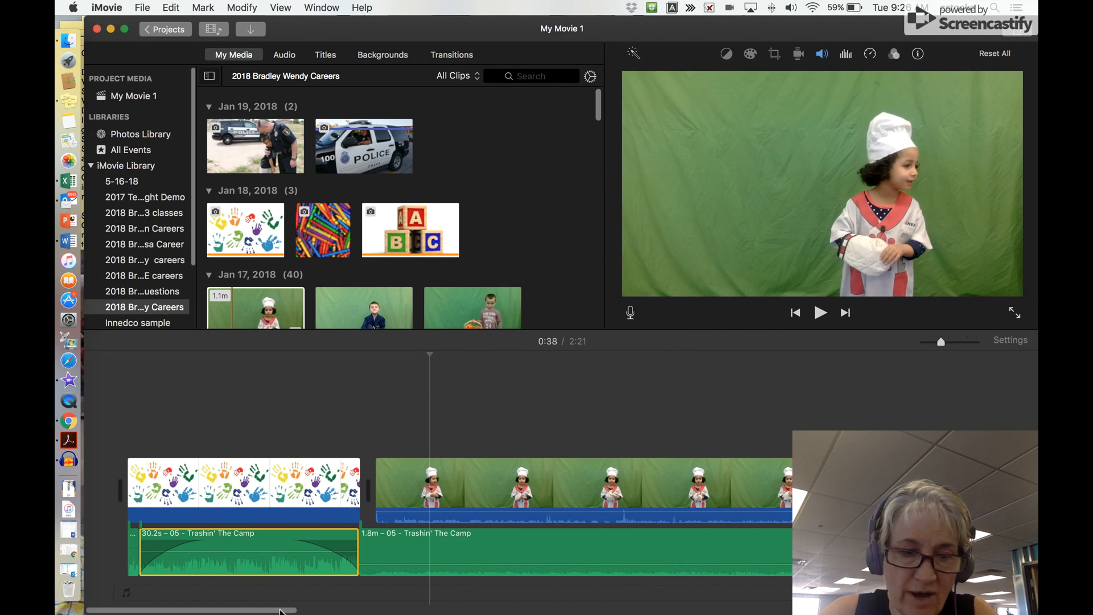
pyautogui.moveTo(281, 611); pyautogui.dragTo(374, 610)
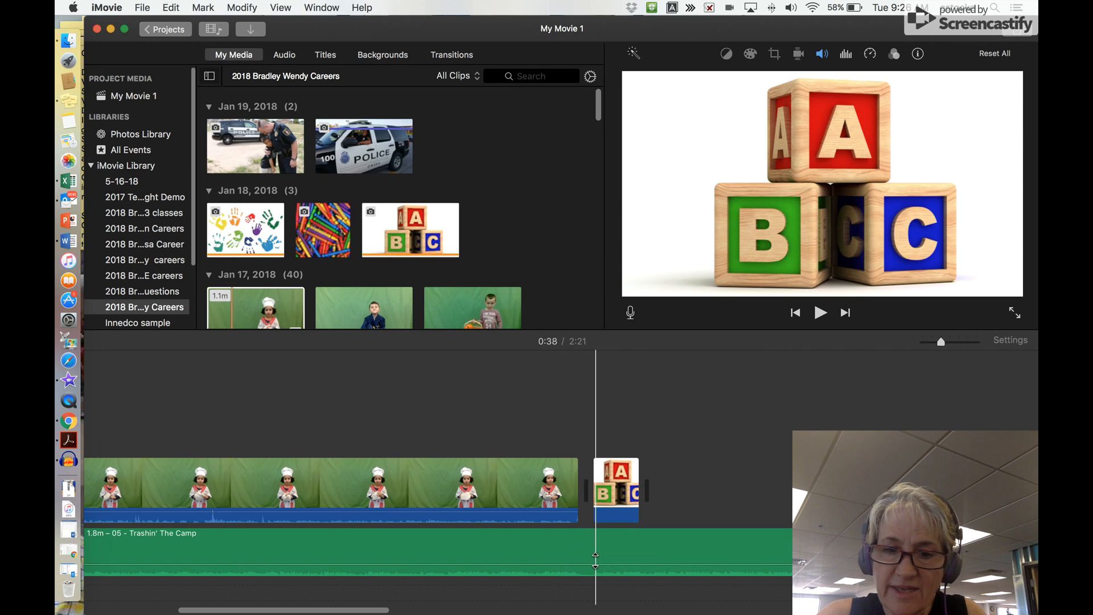
# Split the background music at the chef clip's end and fade in the new 42.2-second piece over 13 seconds.
pyautogui.click(591, 549)
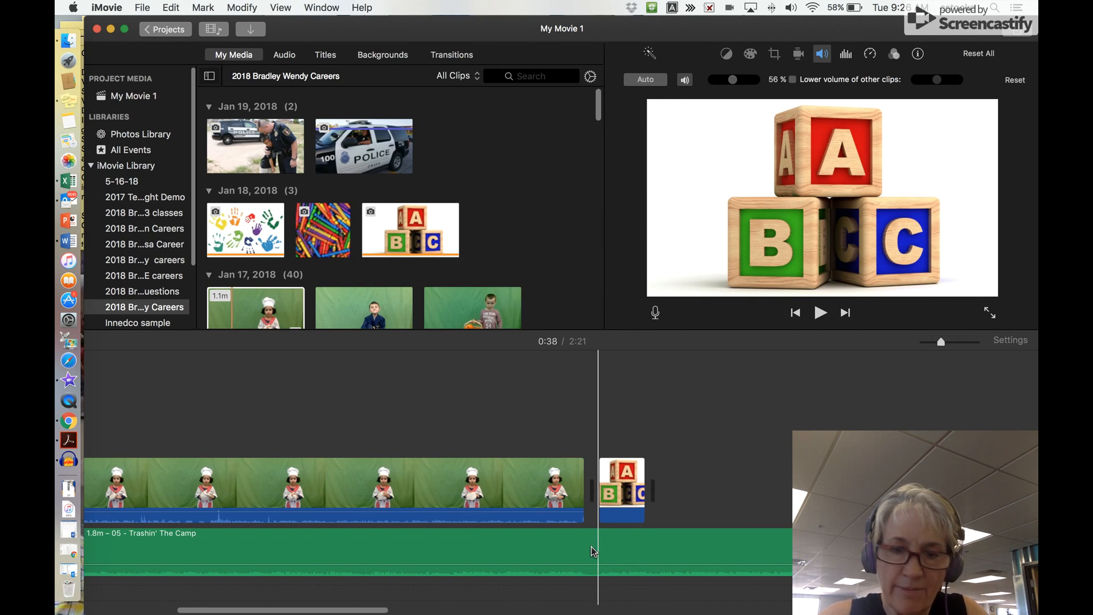
pyautogui.rightClick(592, 548)
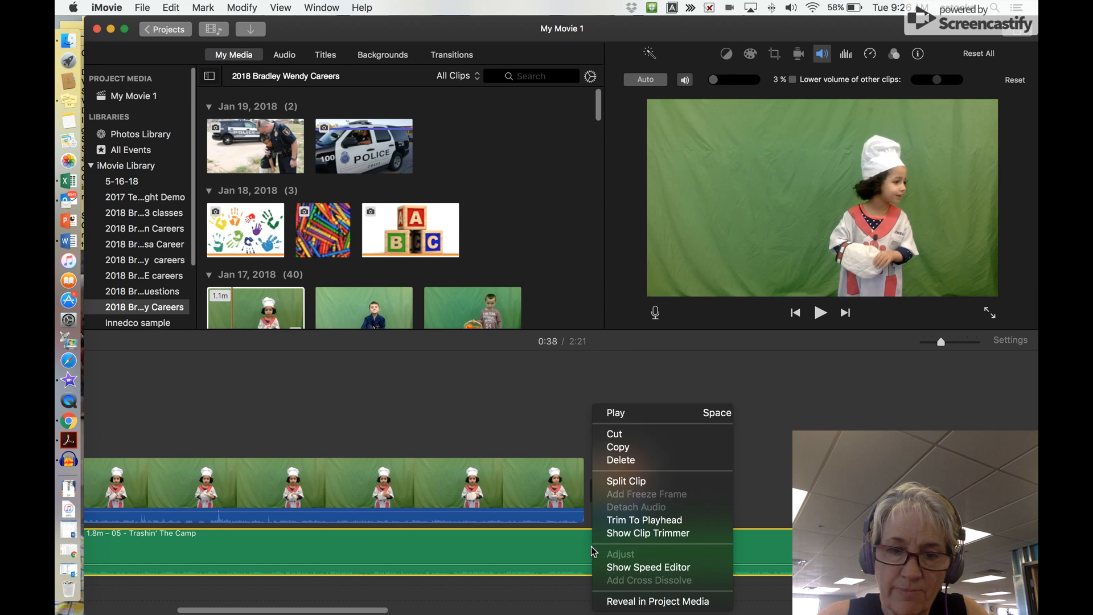
pyautogui.click(617, 483)
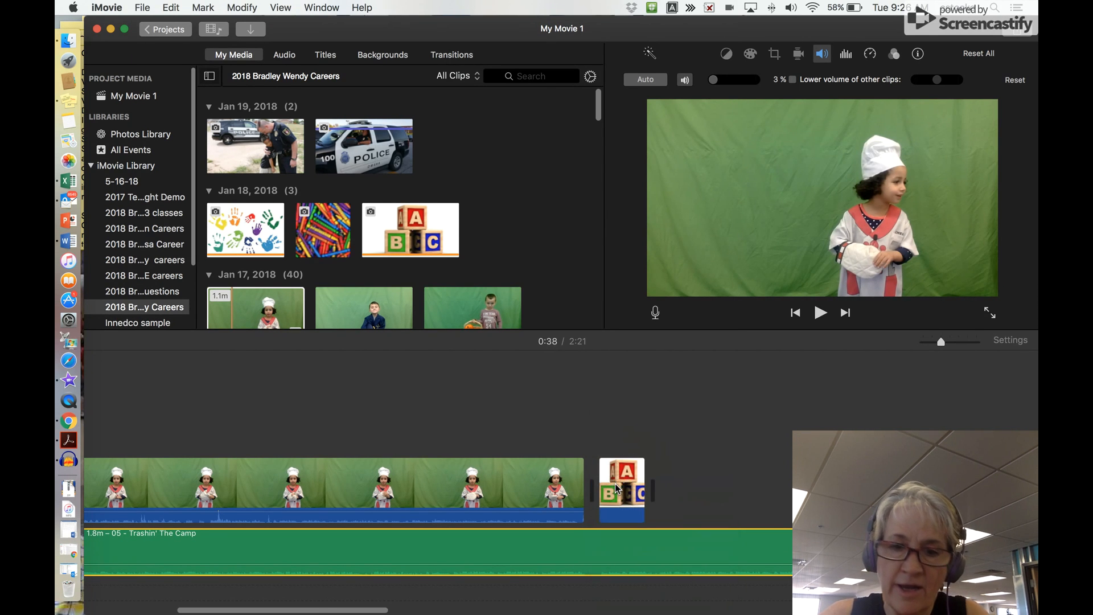
pyautogui.click(591, 556)
pyautogui.rightClick(591, 556)
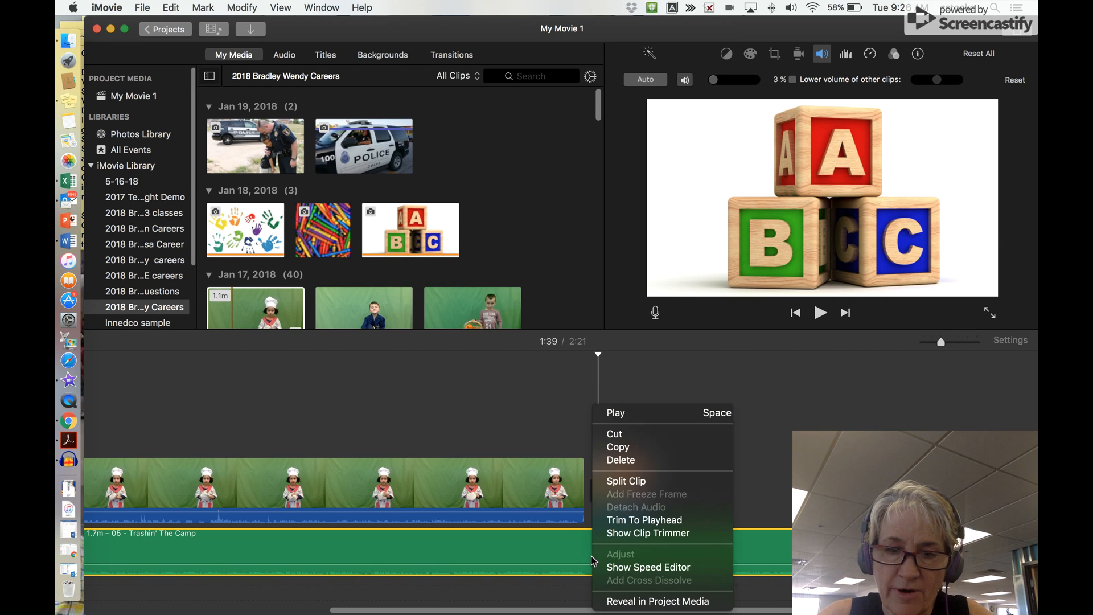
pyautogui.click(629, 481)
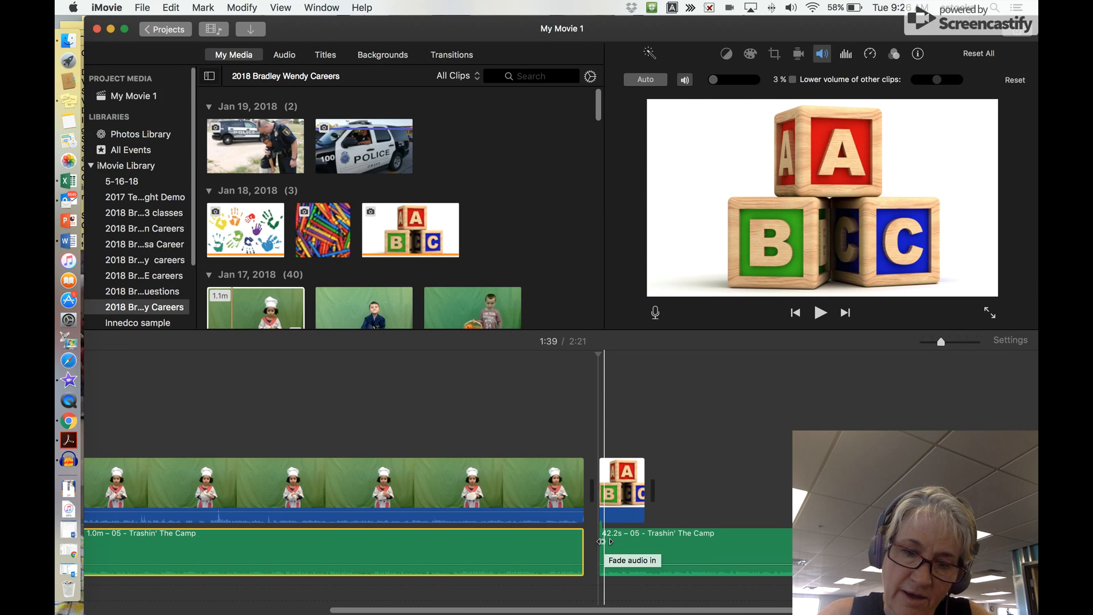
pyautogui.moveTo(602, 542)
pyautogui.mouseDown()
pyautogui.moveTo(676, 541)
pyautogui.moveTo(715, 495)
pyautogui.moveTo(748, 497)
pyautogui.mouseUp()
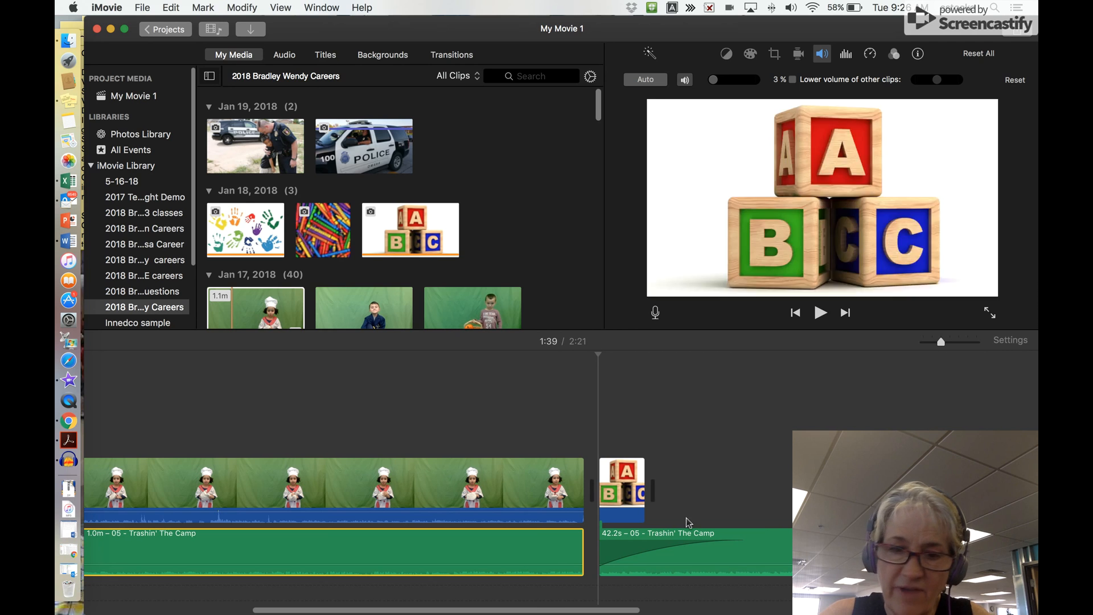
pyautogui.click(559, 520)
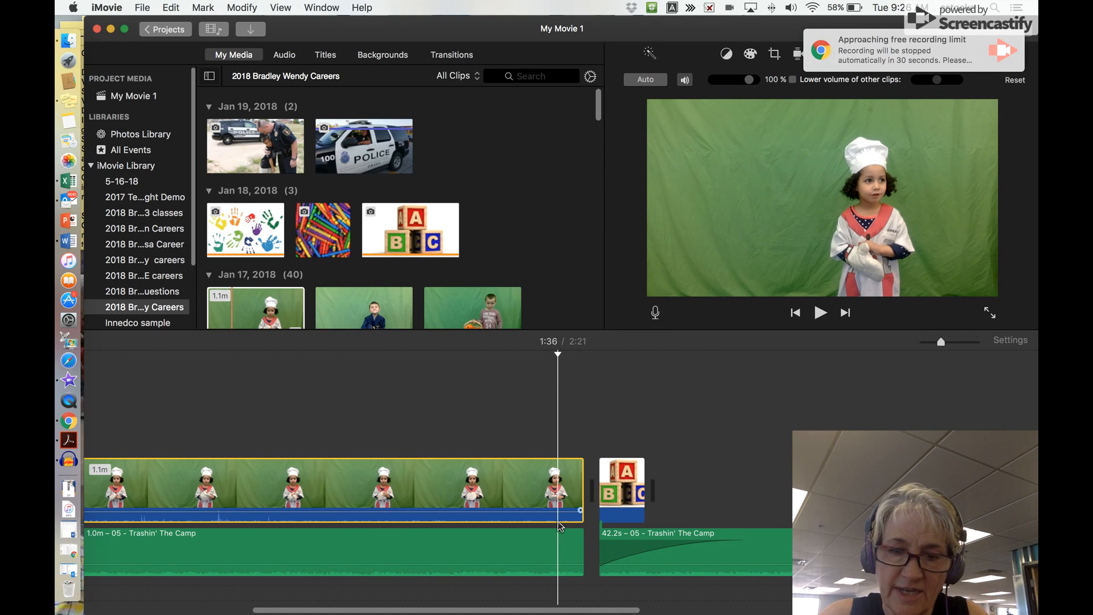
pyautogui.press('space')
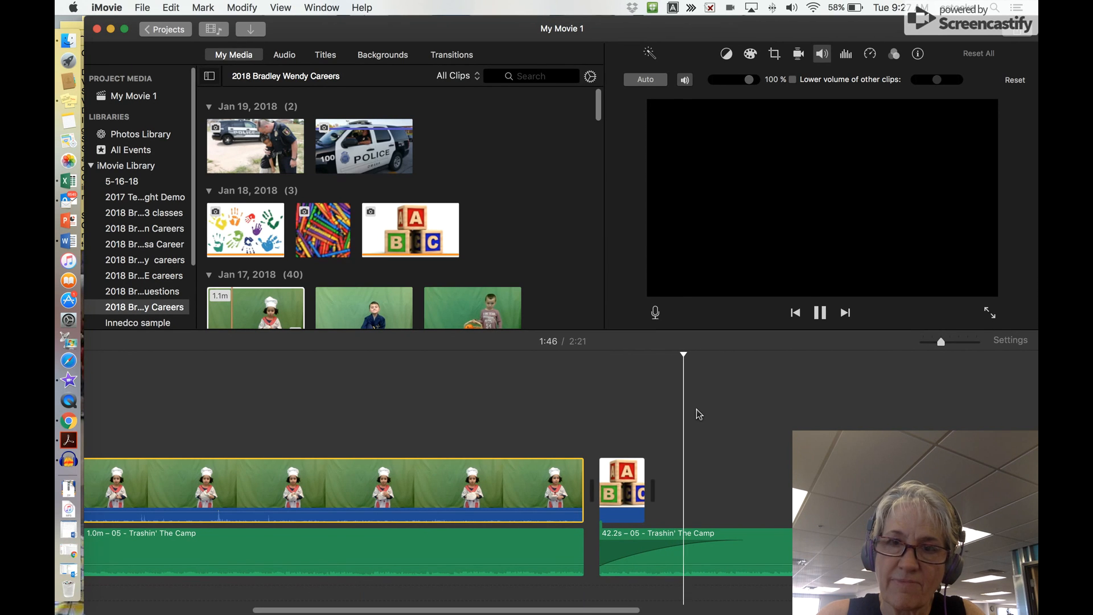
pyautogui.press('space')
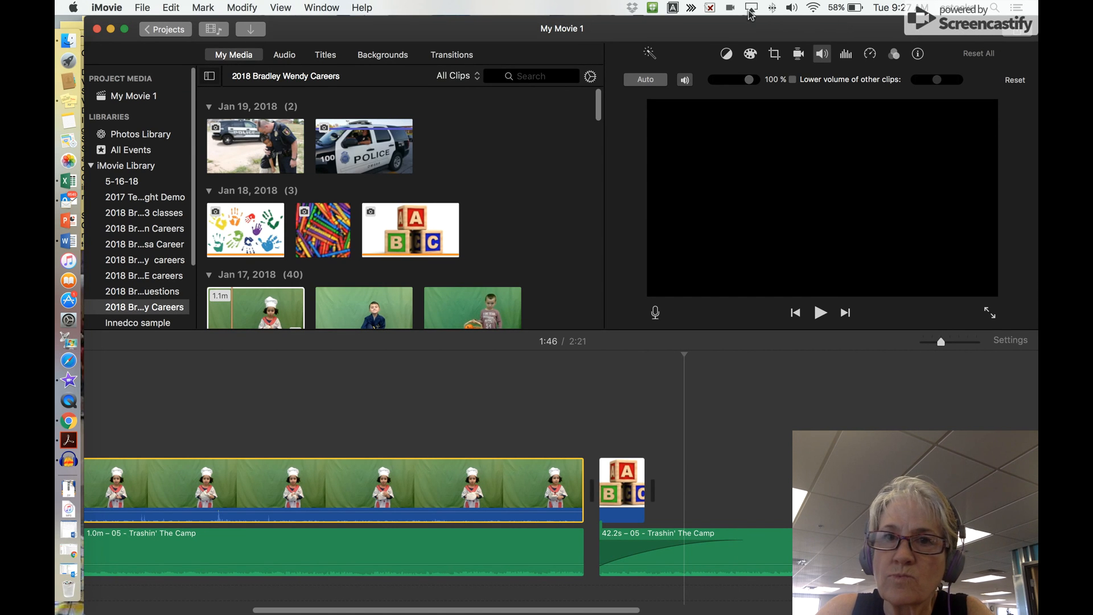
pyautogui.click(711, 8)
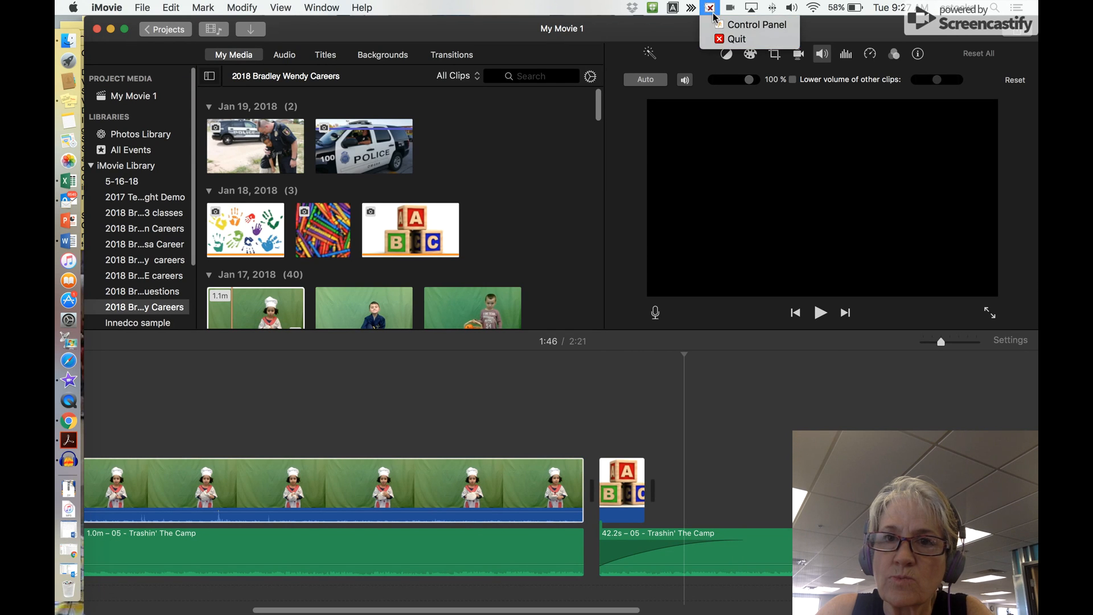